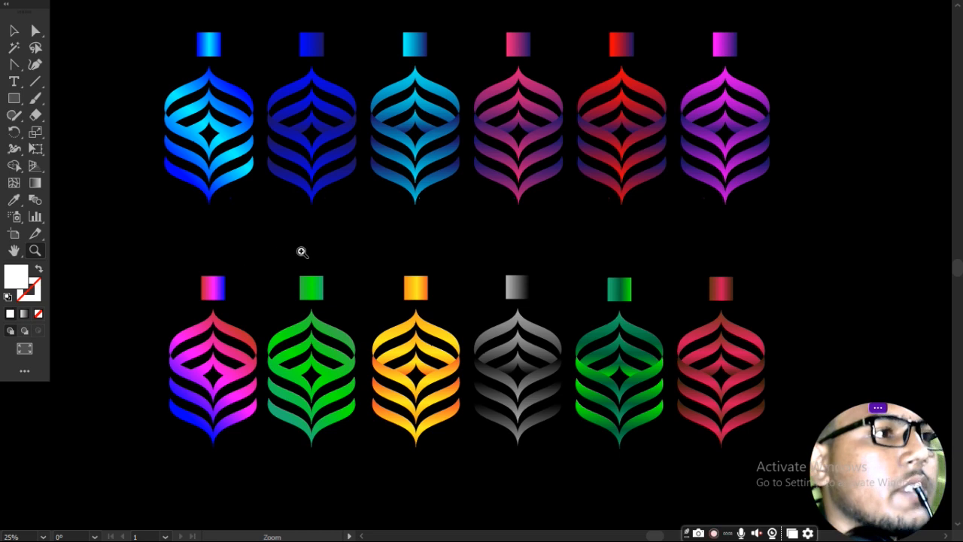
Inspect the ornament grid, then switch back to Normal Screen Mode.
click(423, 251)
alt+click(423, 251)
alt+click(423, 251)
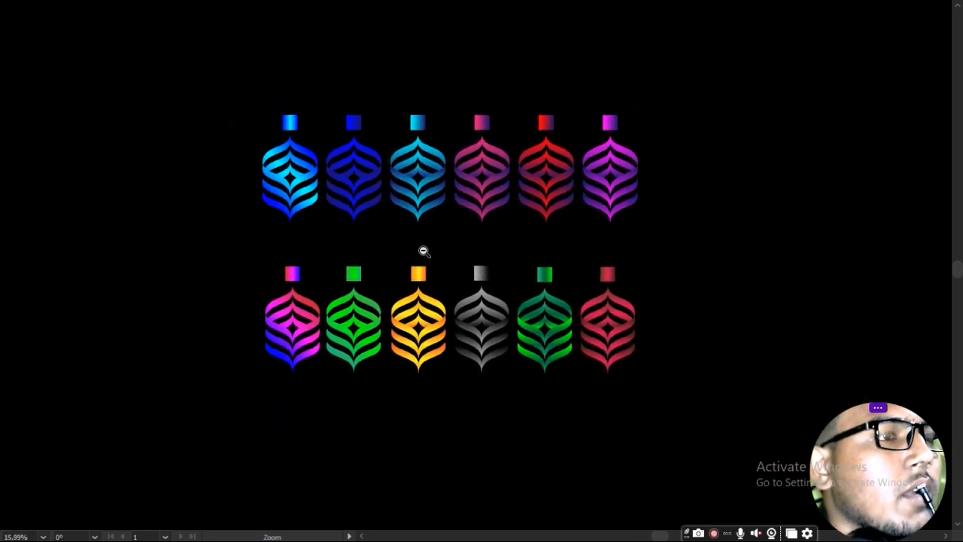
click(423, 251)
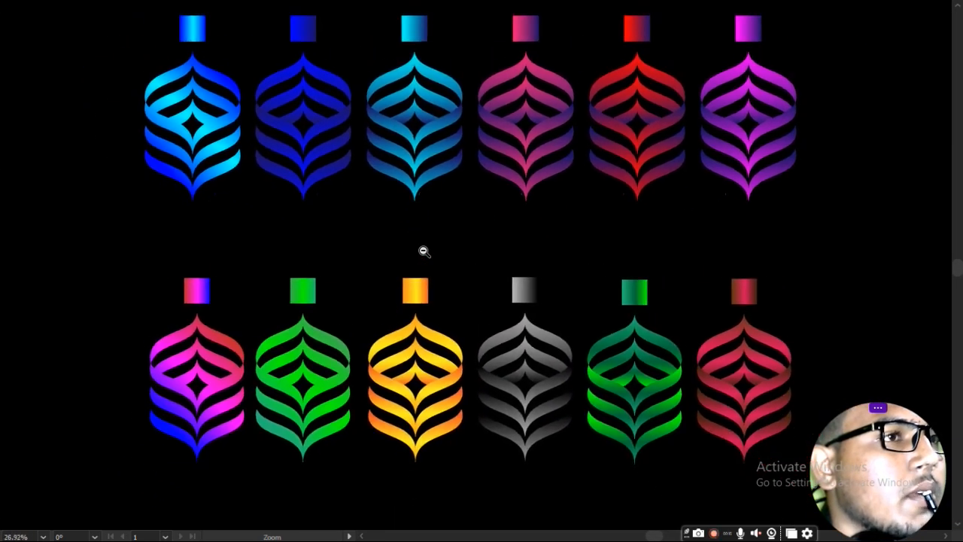
alt+click(423, 251)
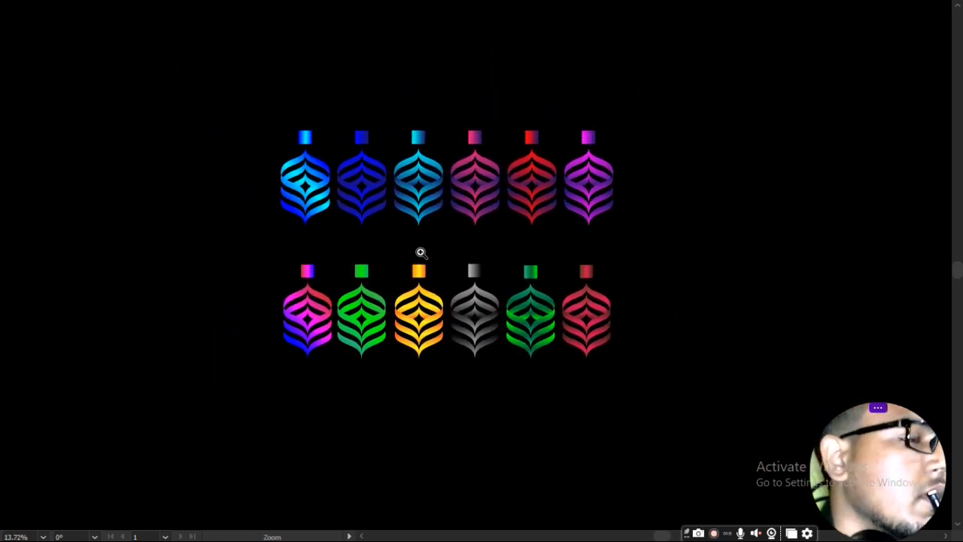
mouse_move(3, 354)
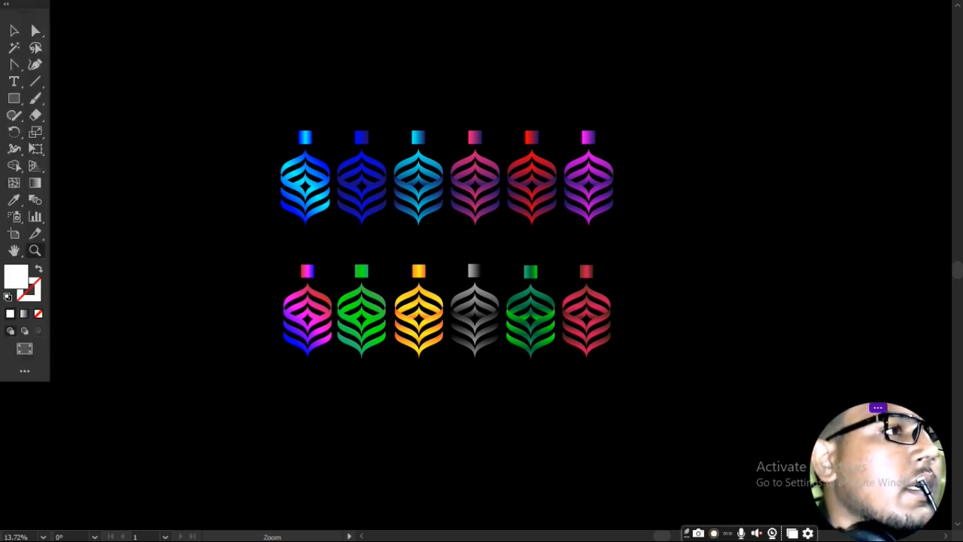
click(23, 350)
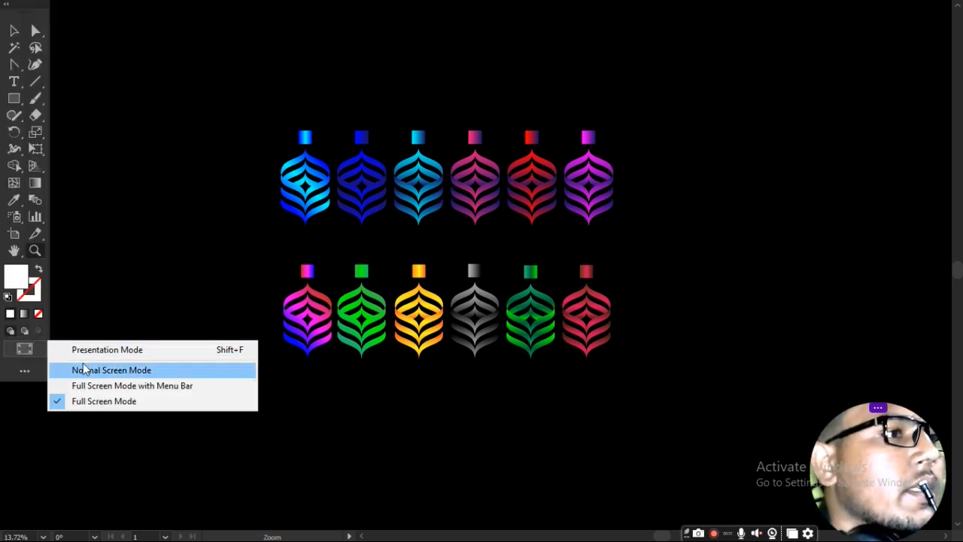
click(133, 370)
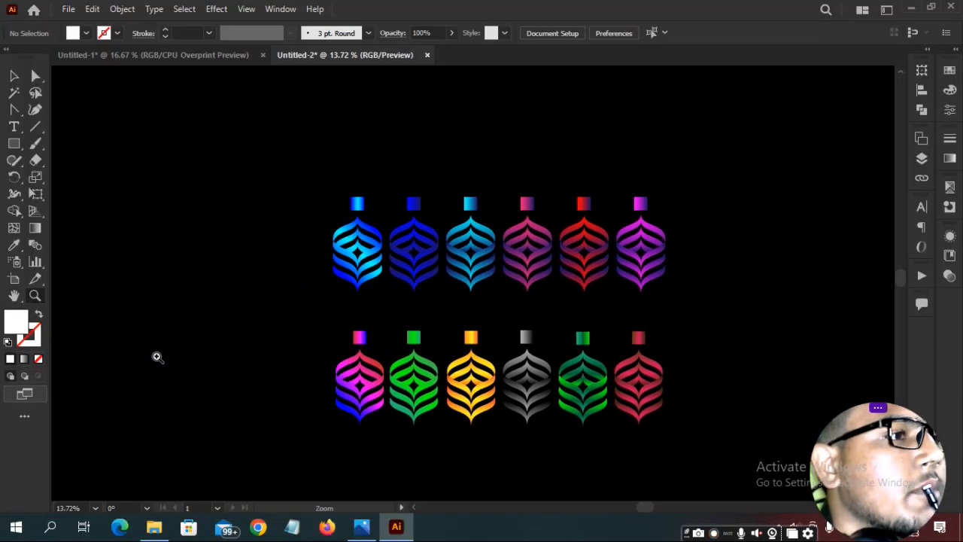
Bring the white Untitled-1 document with the numbered ornaments to the front.
click(161, 53)
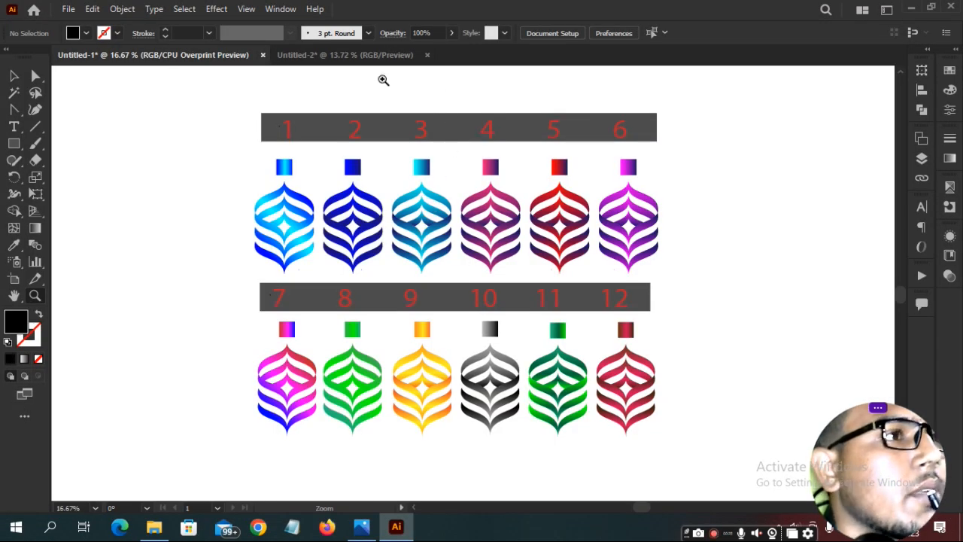
click(360, 60)
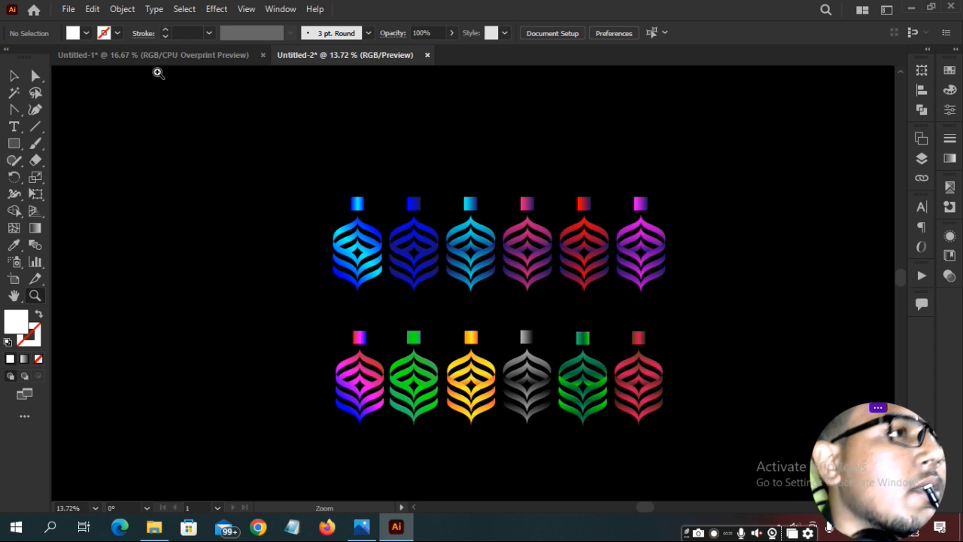
click(198, 55)
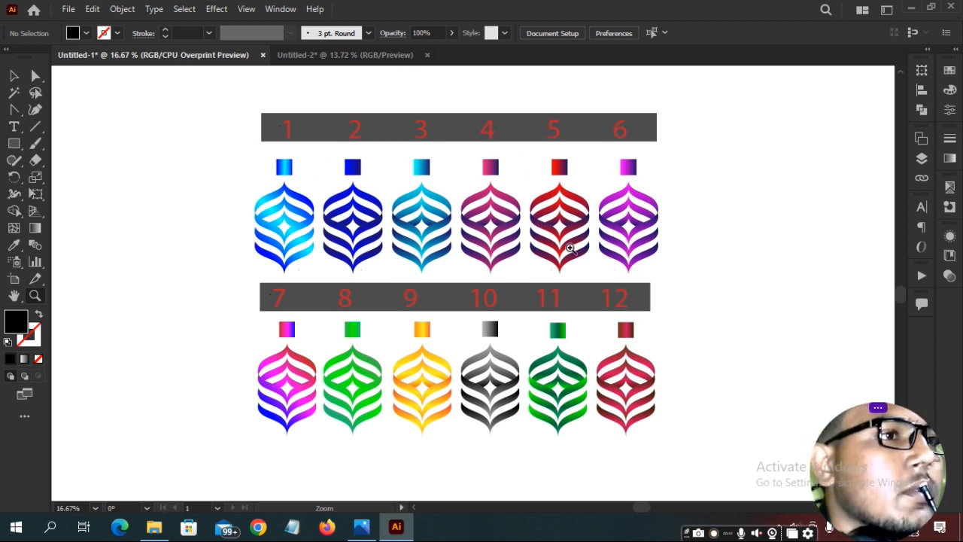
key(space)
Pan to the empty white area beside ornaments 6 and 12 and pick the Line Segment tool.
drag(657, 274, 621, 278)
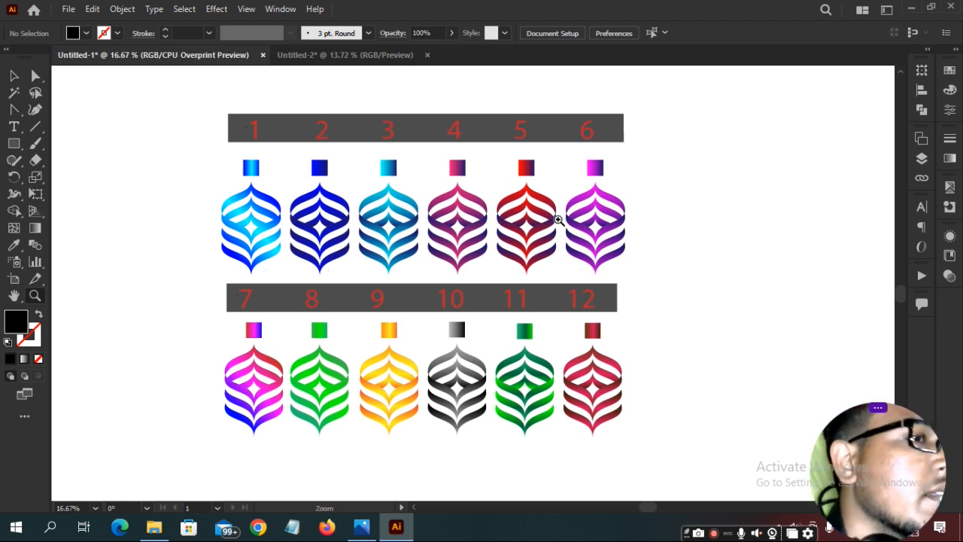
key(space)
drag(742, 261, 272, 233)
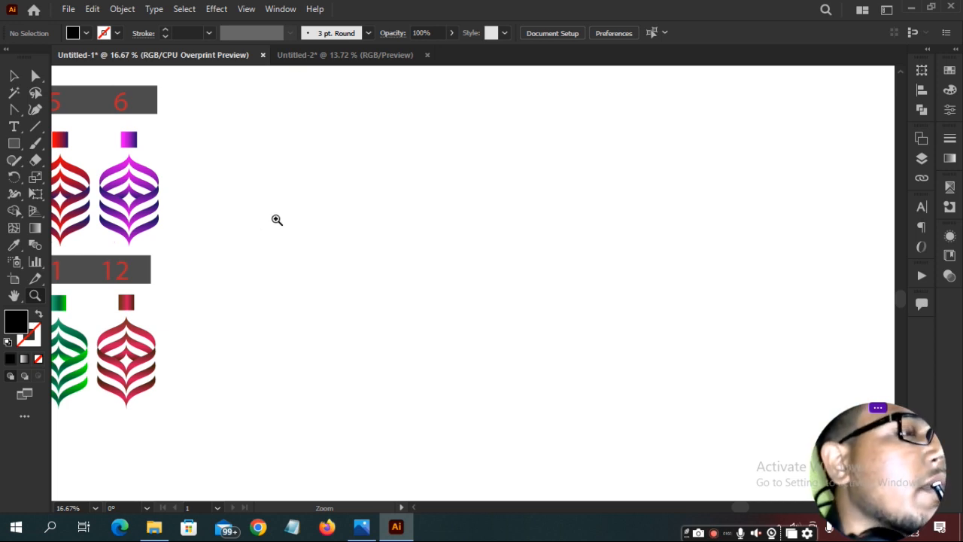
mouse_move(29, 57)
mouse_down()
mouse_move(184, 86)
mouse_move(133, 93)
mouse_move(8, 65)
mouse_move(31, 75)
mouse_up()
click(40, 141)
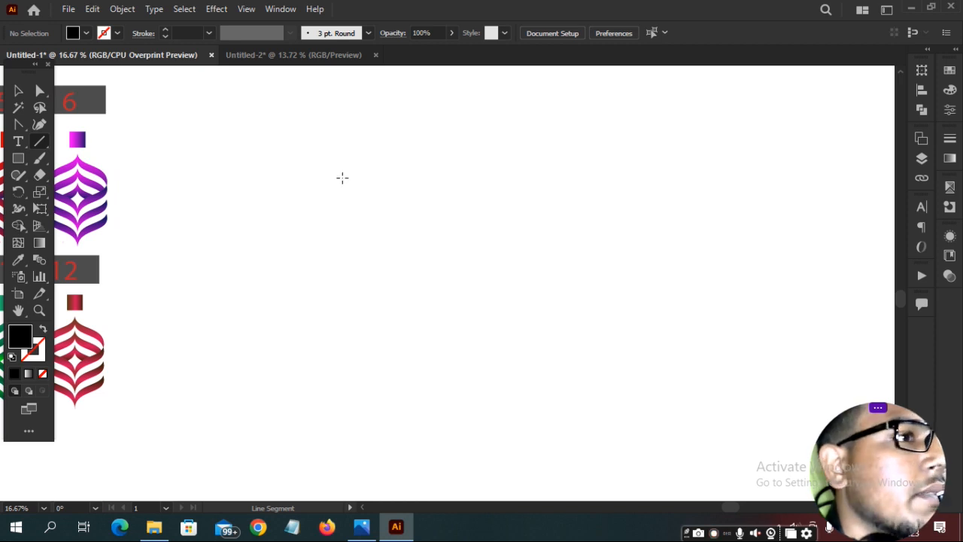
Draw a trial diagonal line on the empty artboard, then deselect it.
drag(366, 195, 428, 291)
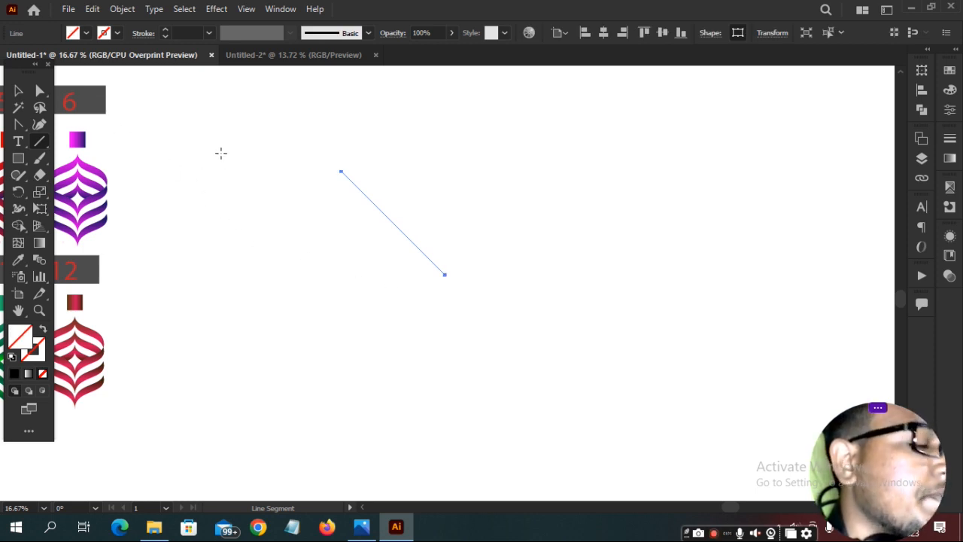
key(ctrl+0)
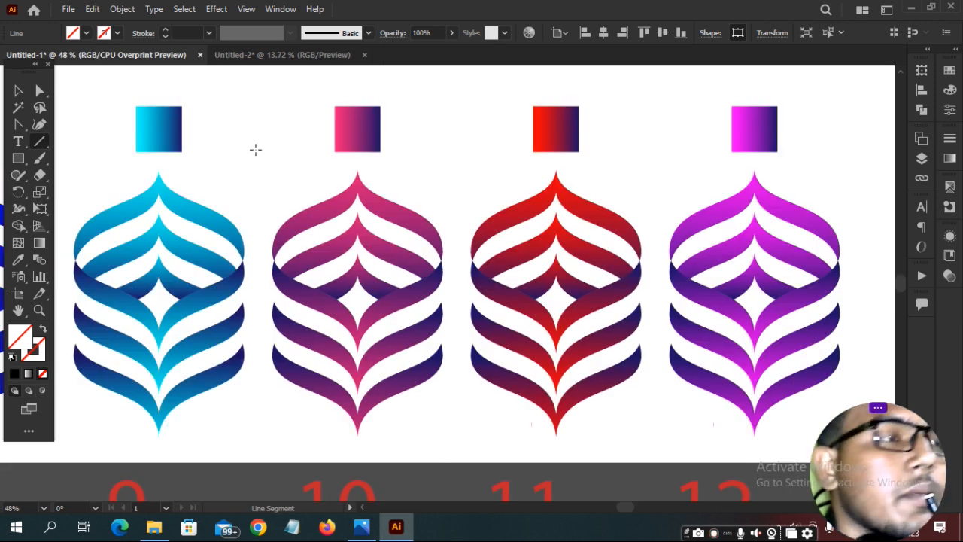
key(ctrl+shift+a)
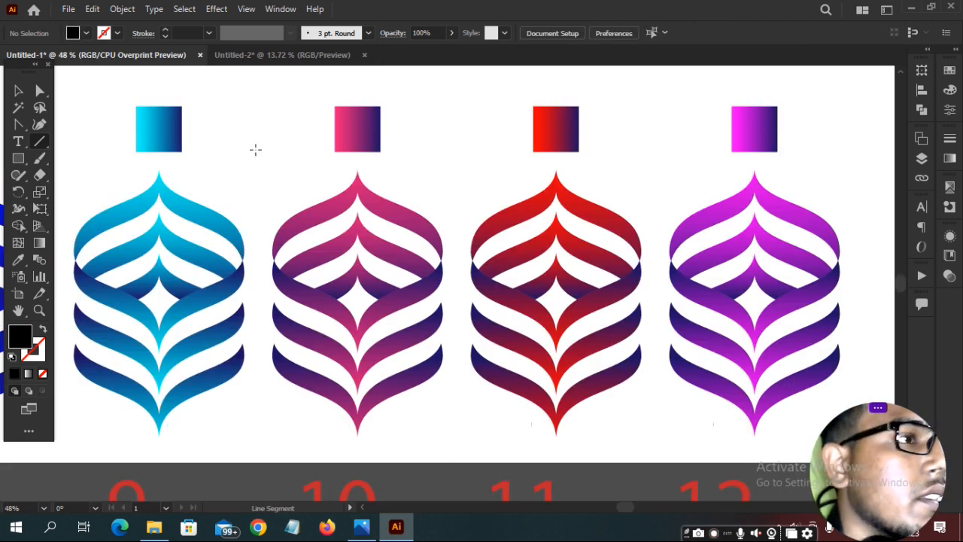
Group all the artwork with Ctrl+A, Ctrl+G and pan to blank artboard space.
key(space)
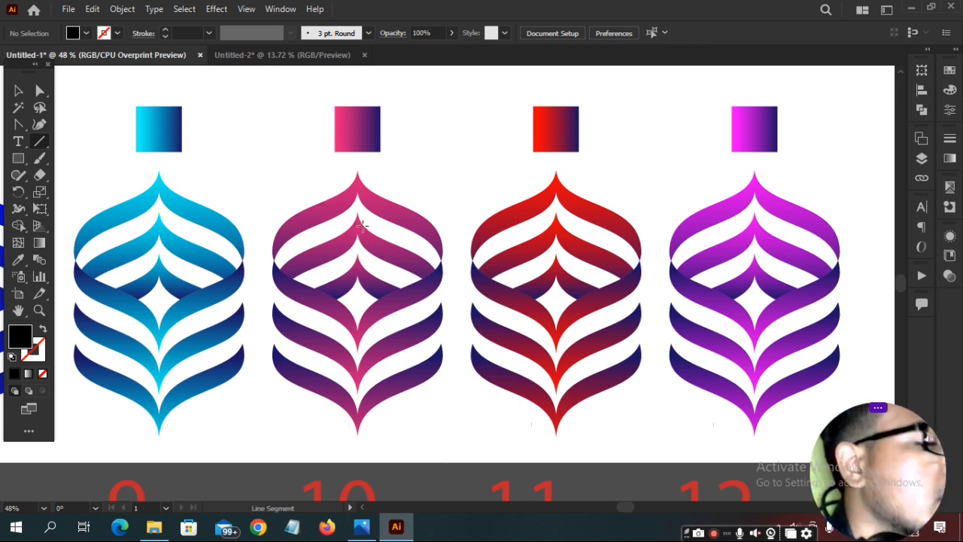
key(ctrl+a)
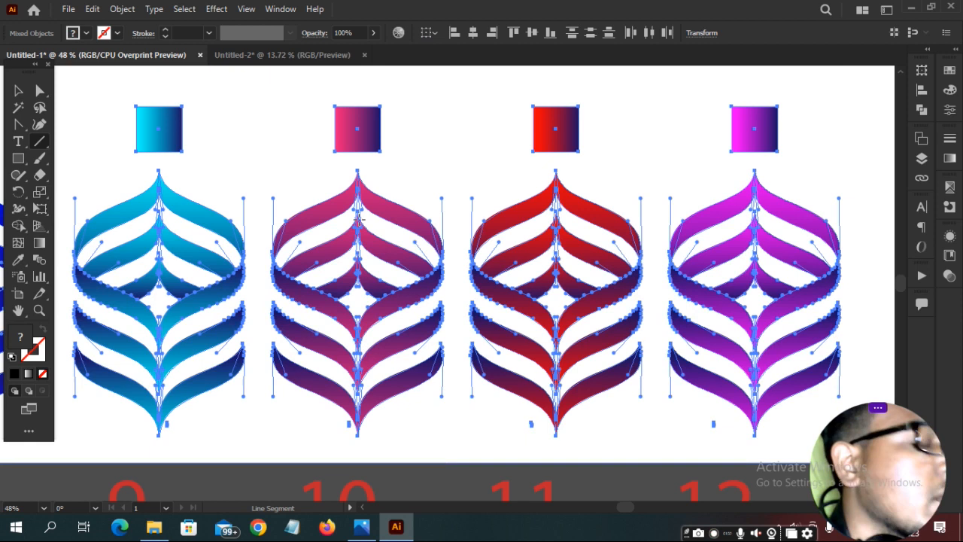
key(ctrl+h)
key(ctrl+g)
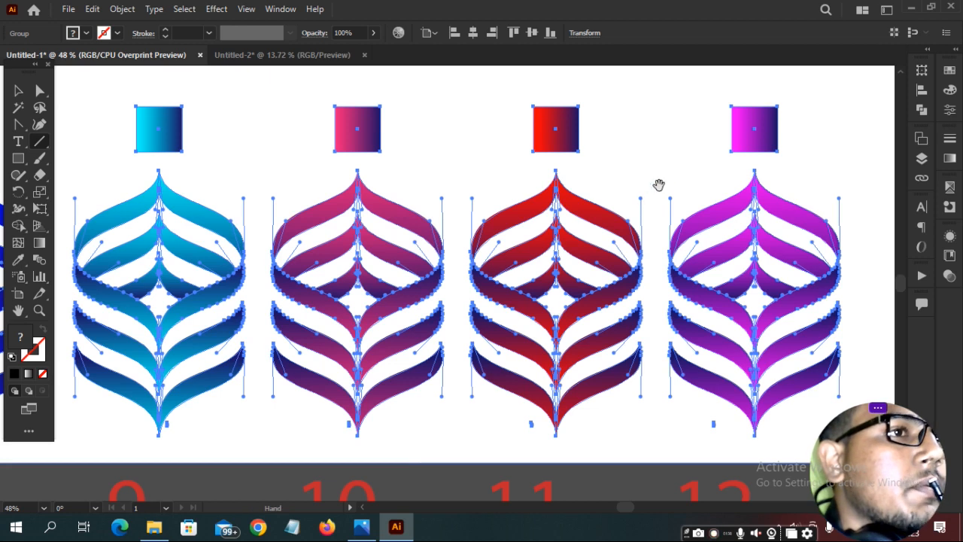
drag(659, 187, 447, 86)
drag(756, 242, 235, 267)
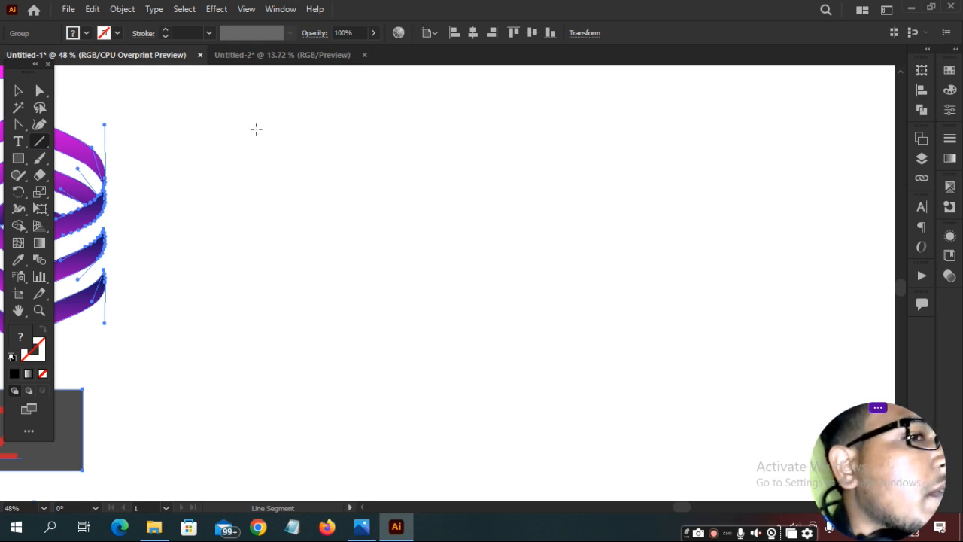
Draw a diagonal line and convert both end anchors to smooth points, forming an S-curve.
drag(256, 129, 379, 252)
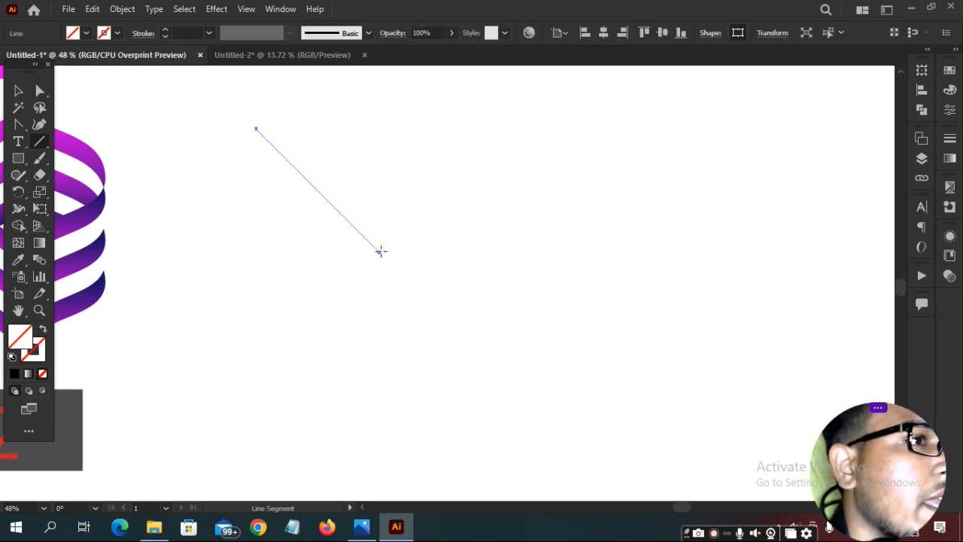
click(20, 125)
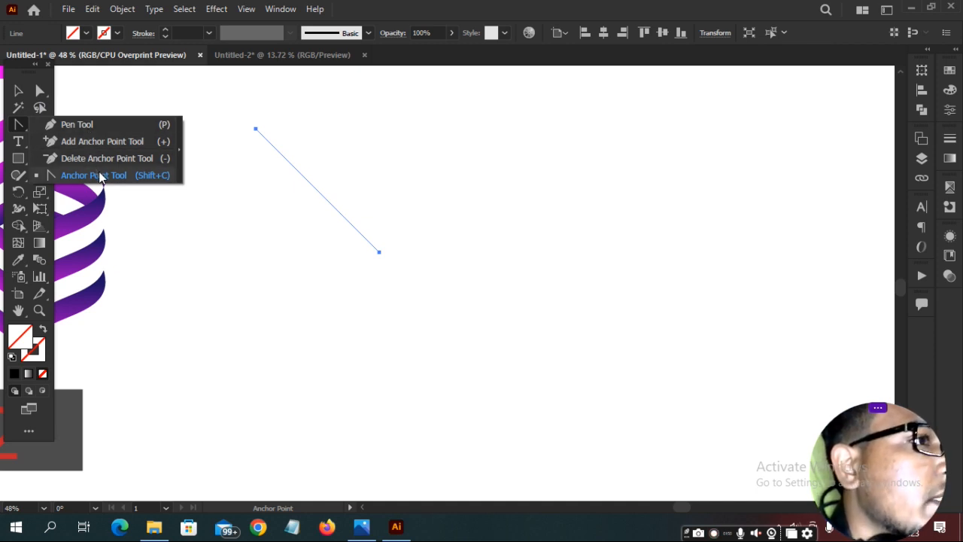
click(164, 181)
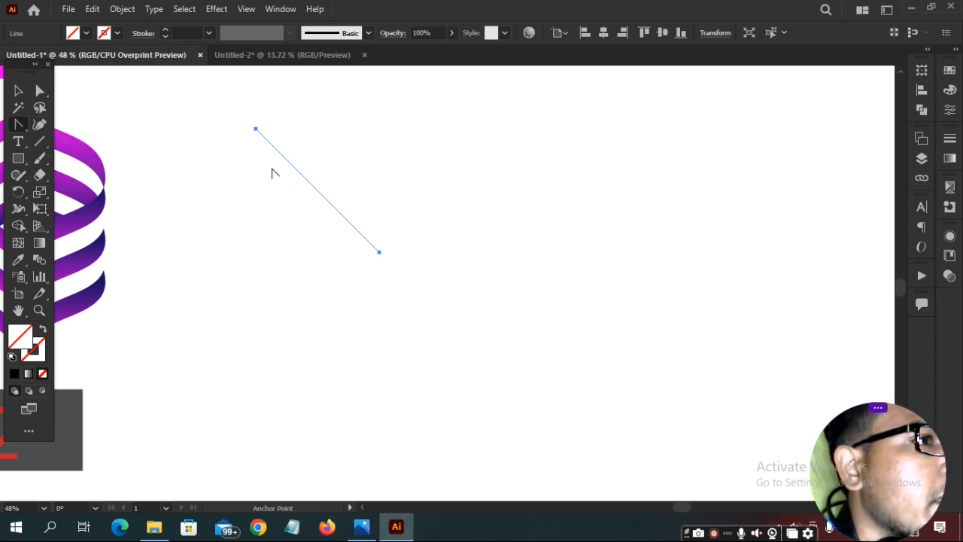
click(256, 131)
drag(257, 132, 335, 146)
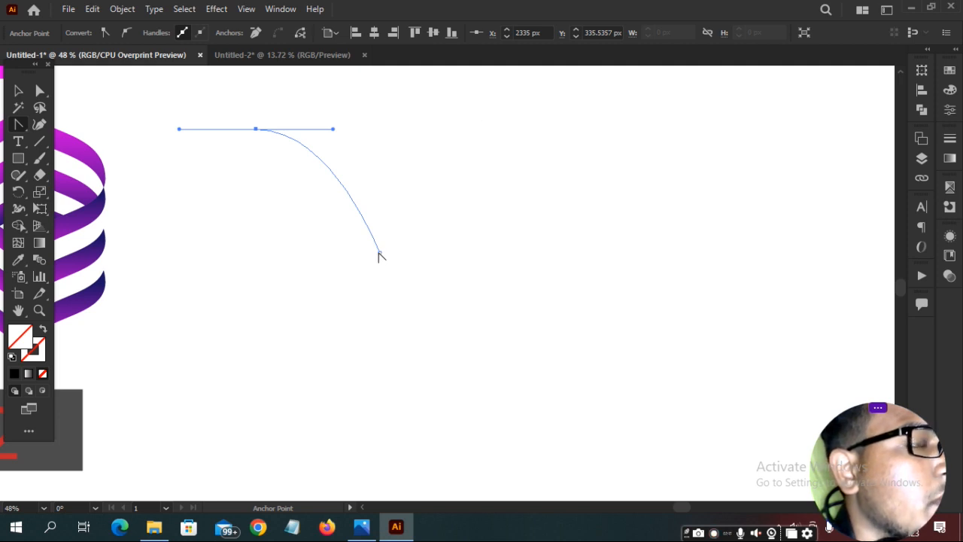
drag(379, 255, 460, 277)
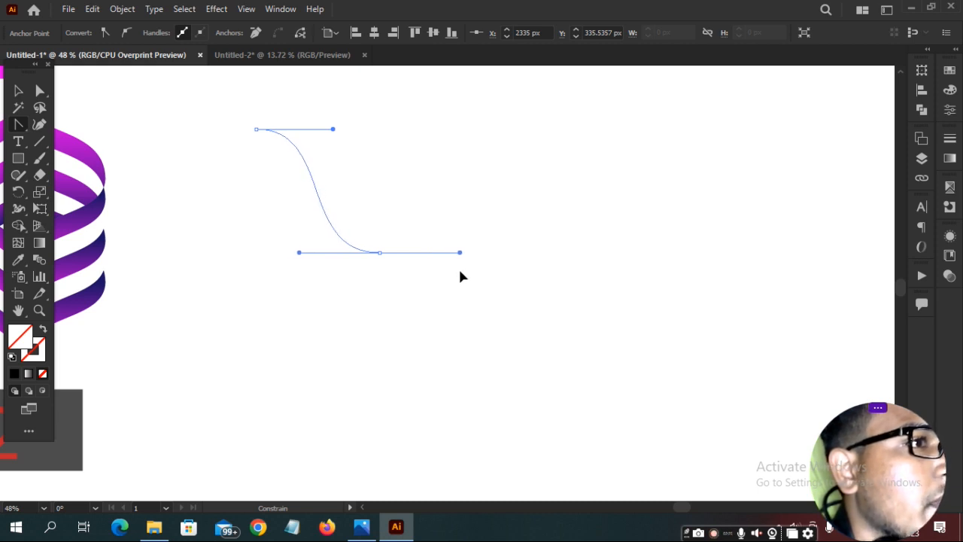
drag(462, 277, 464, 273)
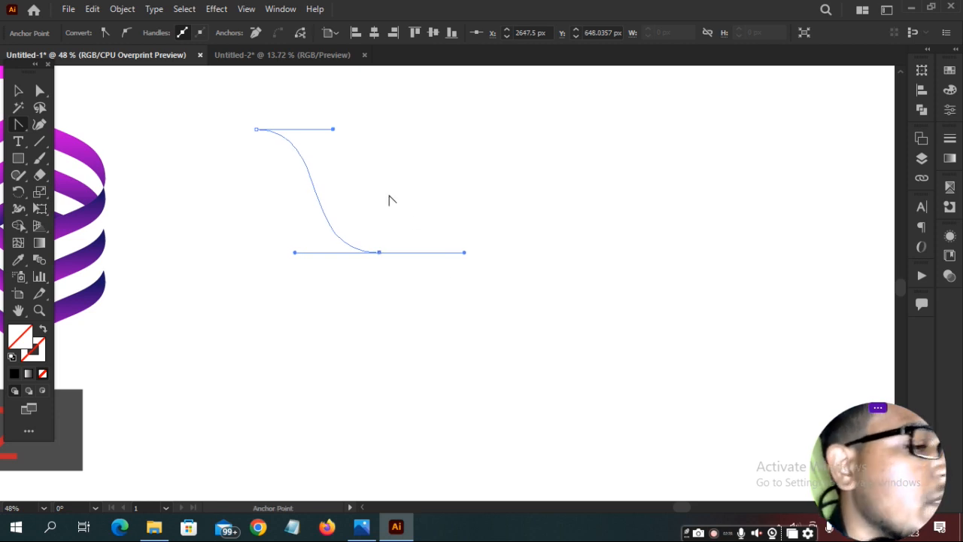
key(v)
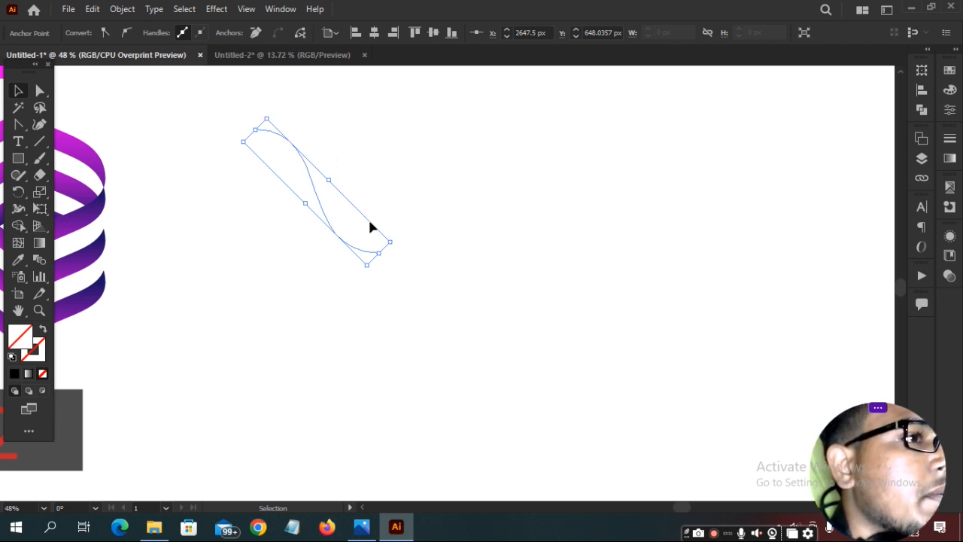
Rotate the S-curve to lean from lower left to upper right, comparing via undo/redo.
drag(396, 239, 302, 254)
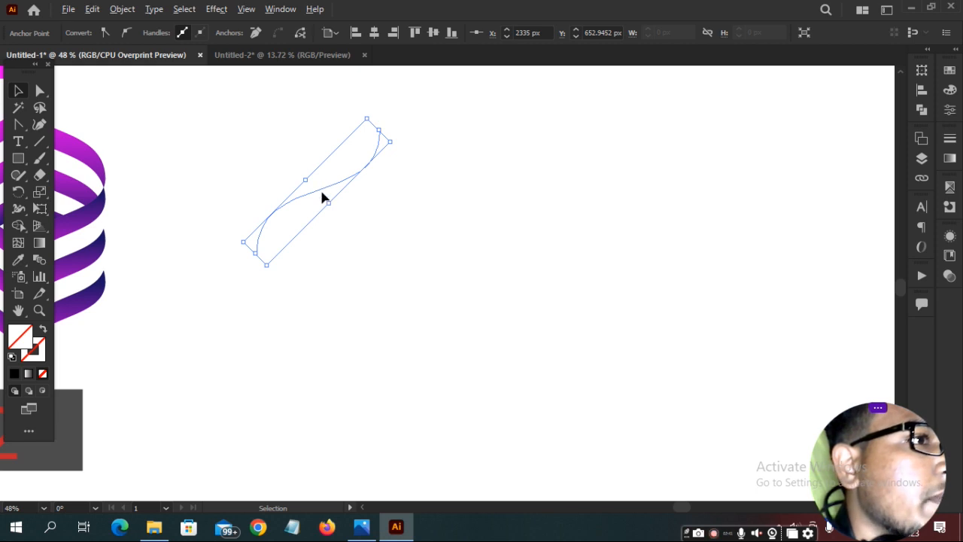
key(ctrl+z)
key(ctrl+shift+z)
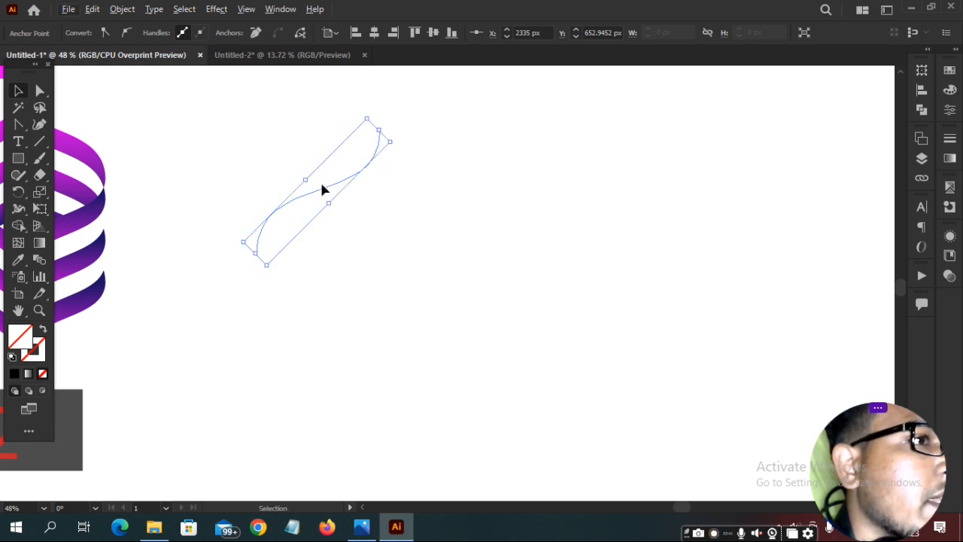
key(ctrl+z)
key(ctrl+shift+z)
key(Delete)
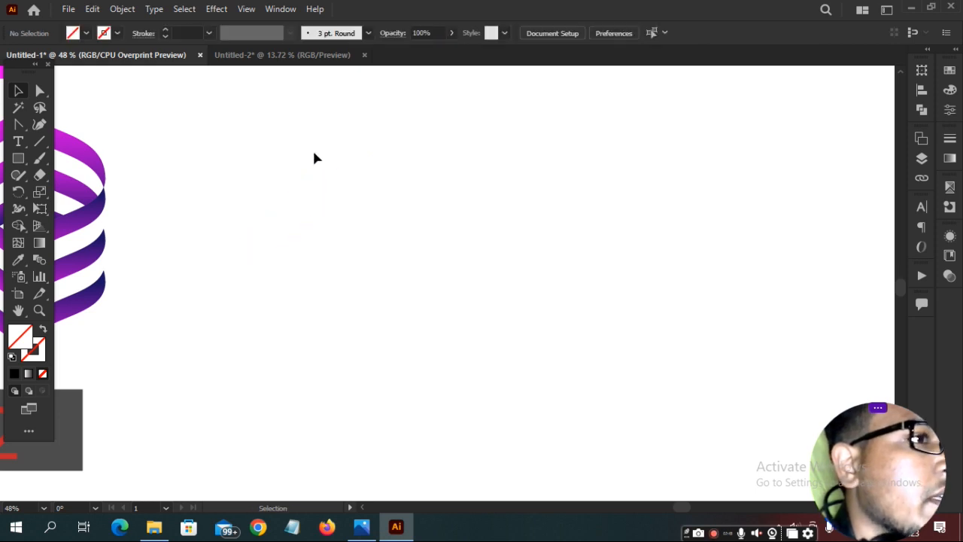
mouse_move(249, 114)
mouse_down()
mouse_move(481, 311)
mouse_move(497, 336)
mouse_up()
key(ctrl+z)
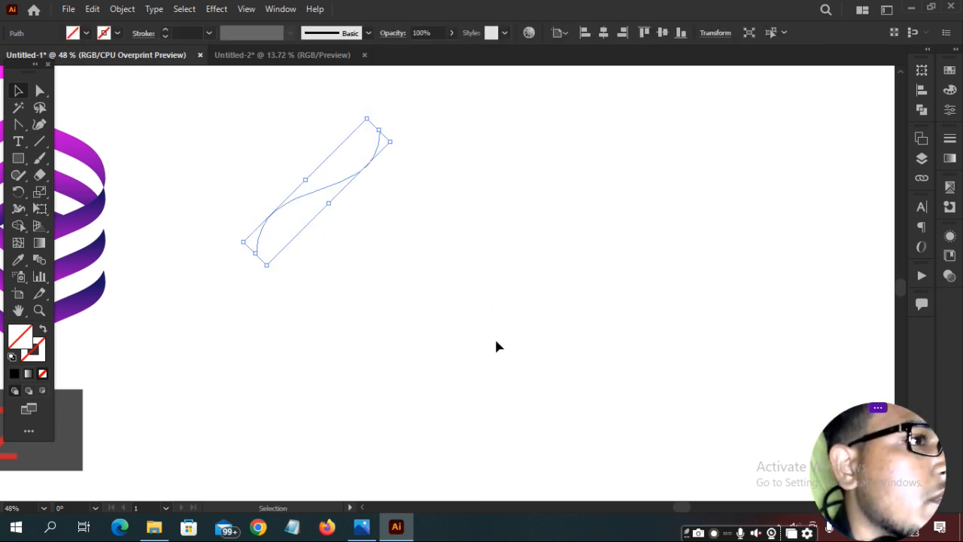
Give the S-curve a black 2 pt stroke.
click(117, 33)
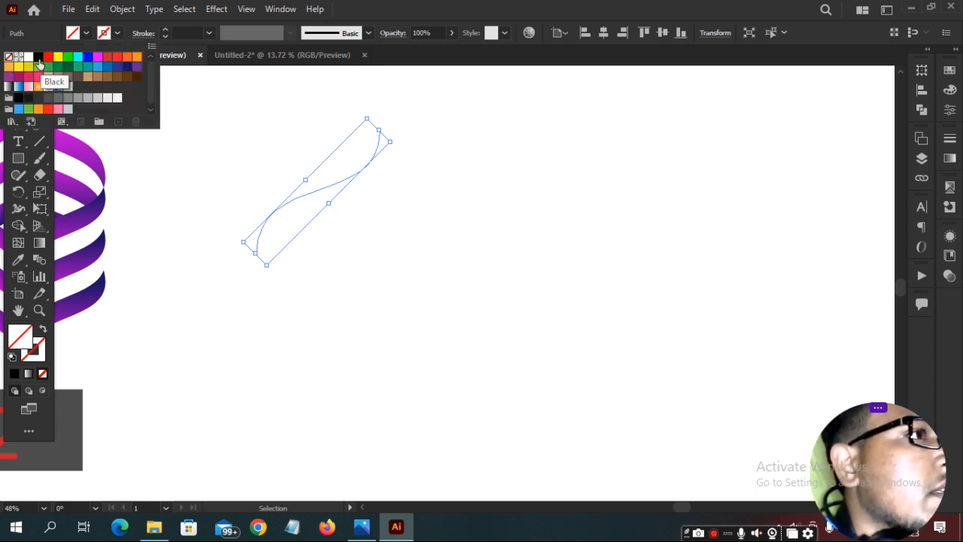
click(39, 60)
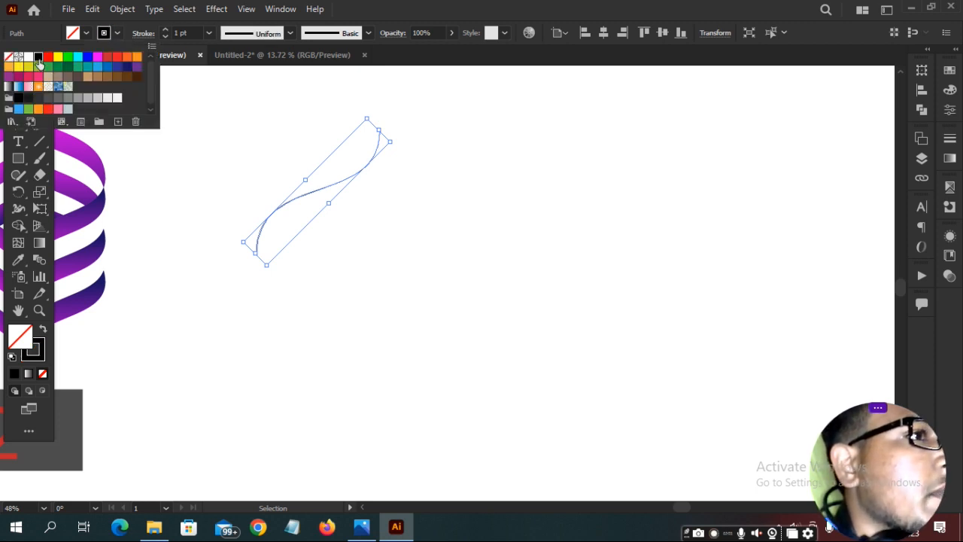
click(208, 33)
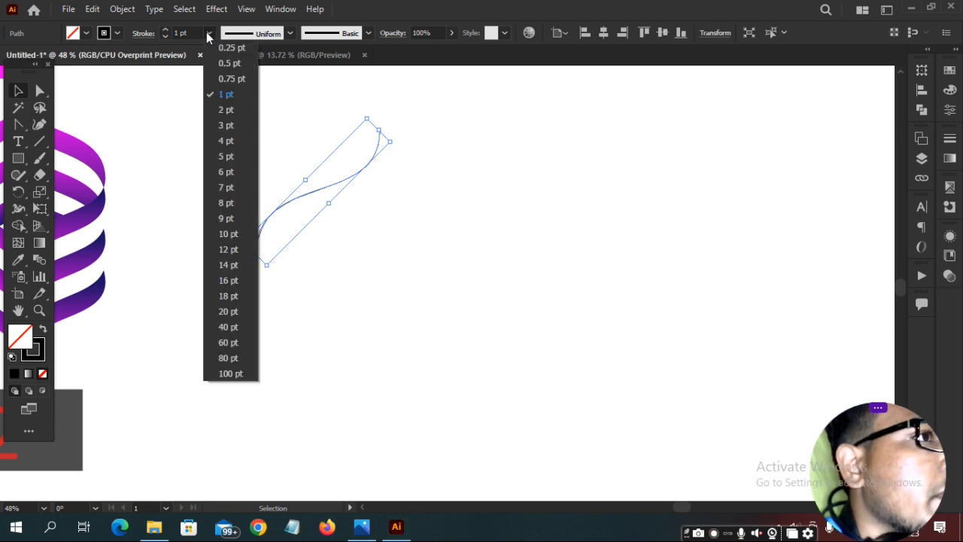
click(207, 110)
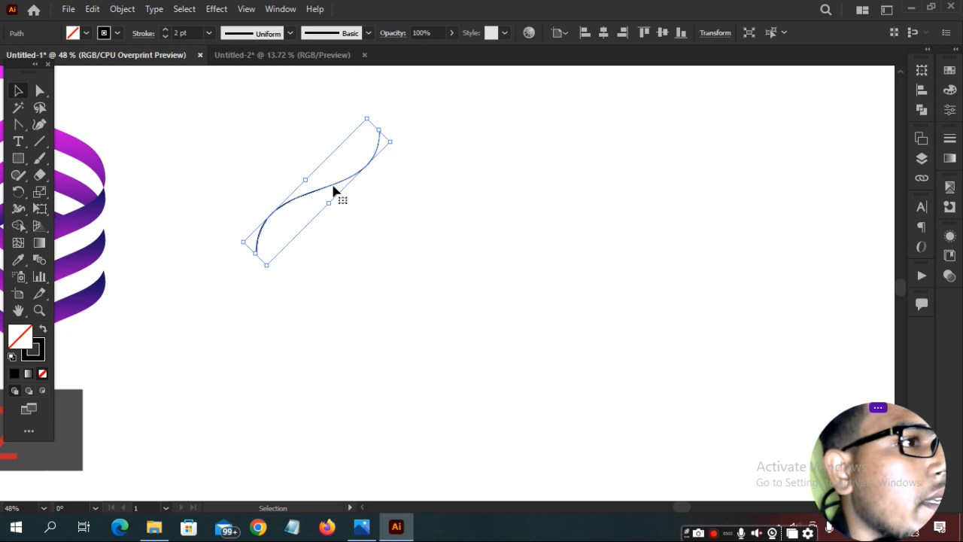
Stack six evenly spaced copies of the curve with Ctrl+D and group them.
drag(335, 190, 335, 218)
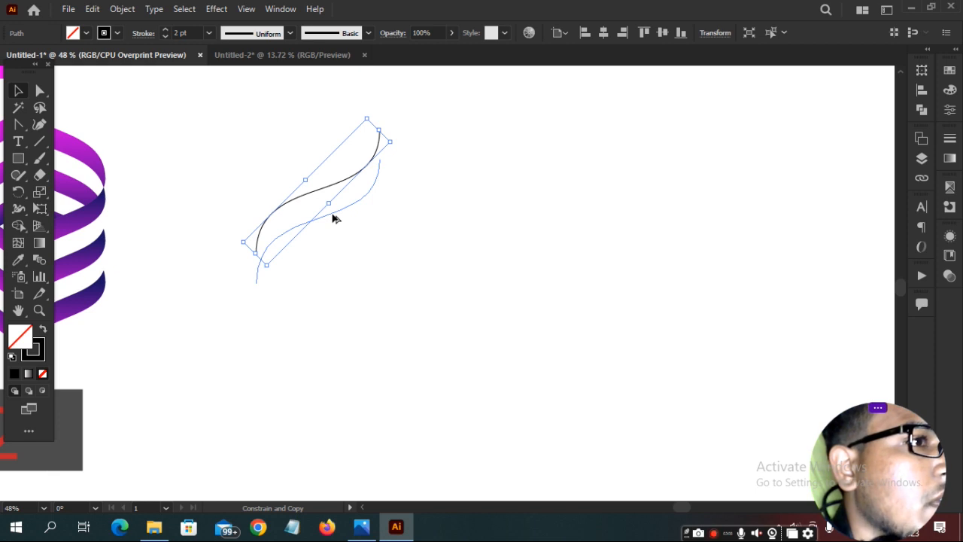
drag(335, 218, 334, 220)
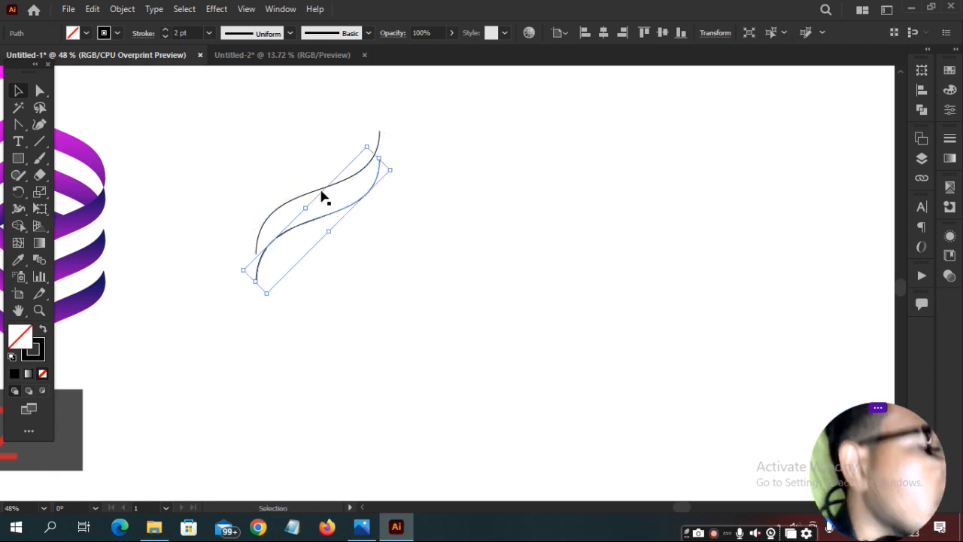
key(a)
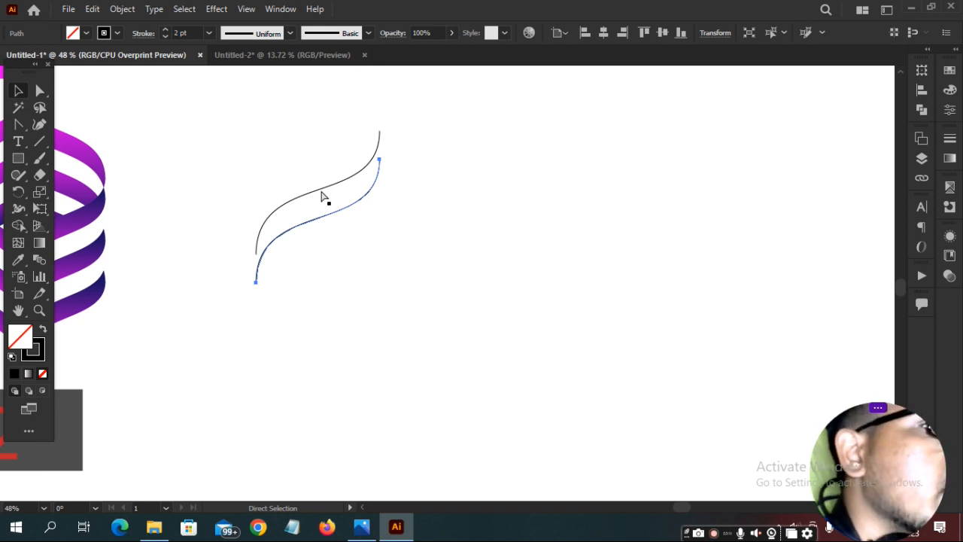
key(ctrl+d)
key(ctrl+d)
key(ctrl+d)
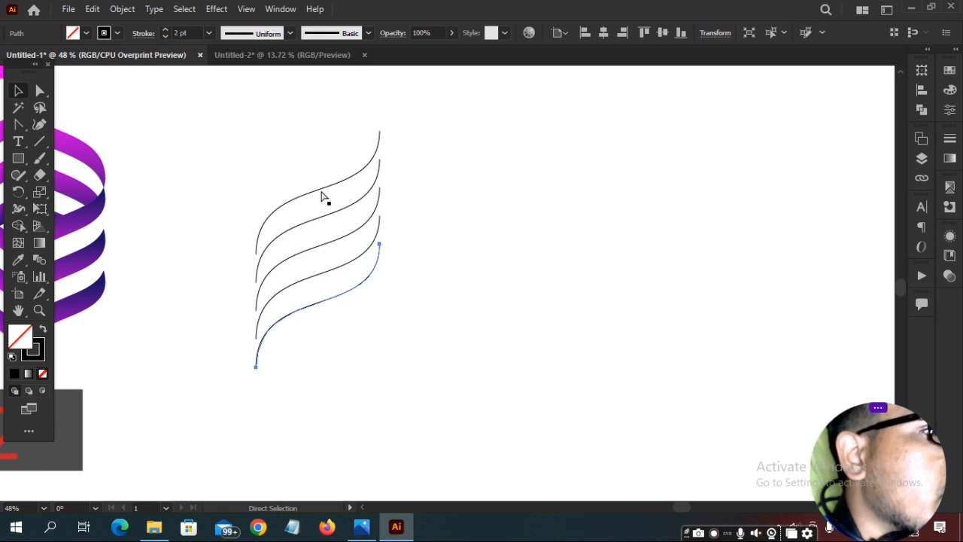
key(ctrl+d)
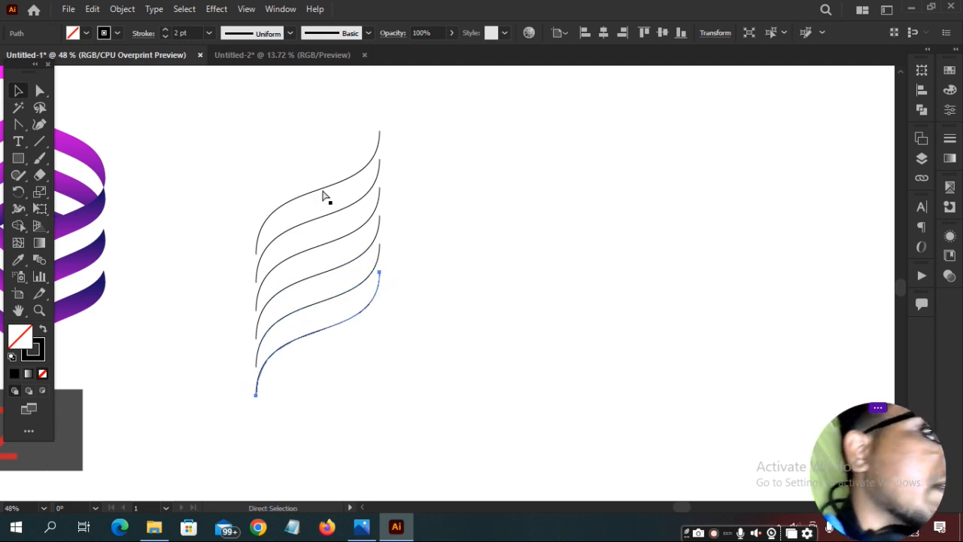
drag(282, 149, 376, 432)
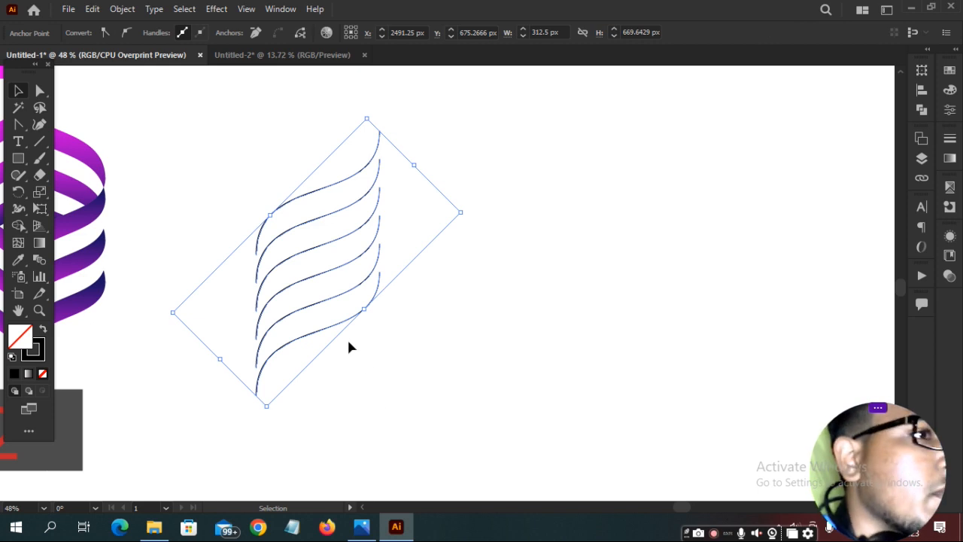
key(a)
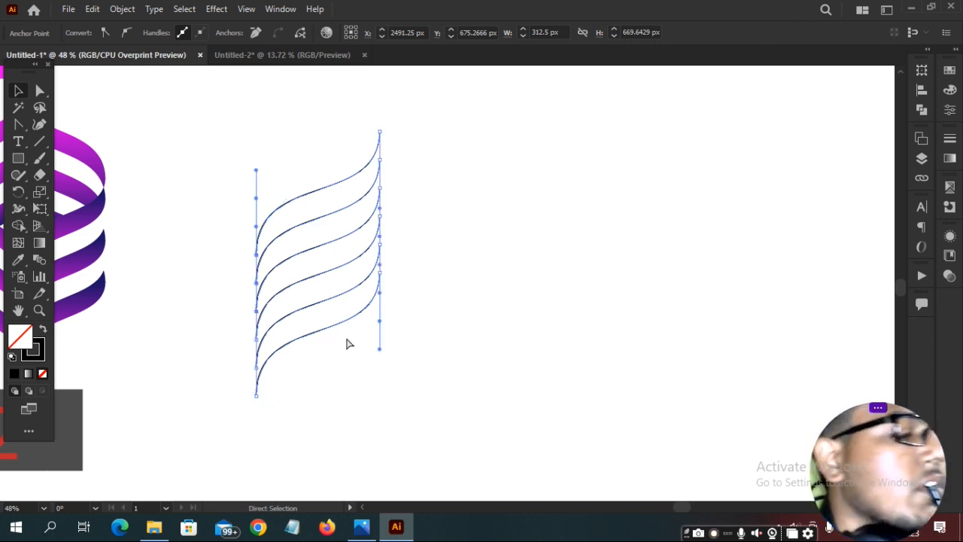
key(ctrl+g)
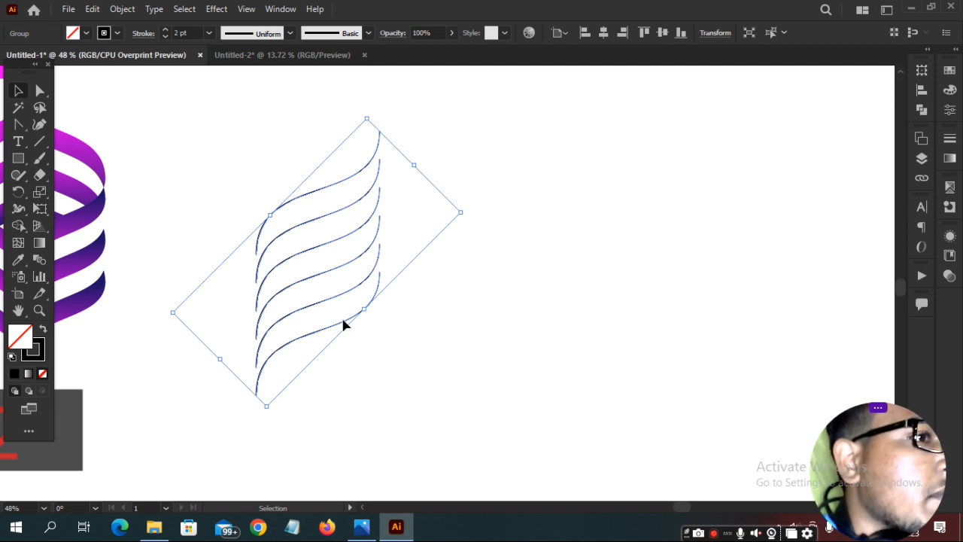
Reflect a vertical copy of the six-curve group and drag it down to crisscross the originals.
right_click(343, 323)
mouse_move(401, 238)
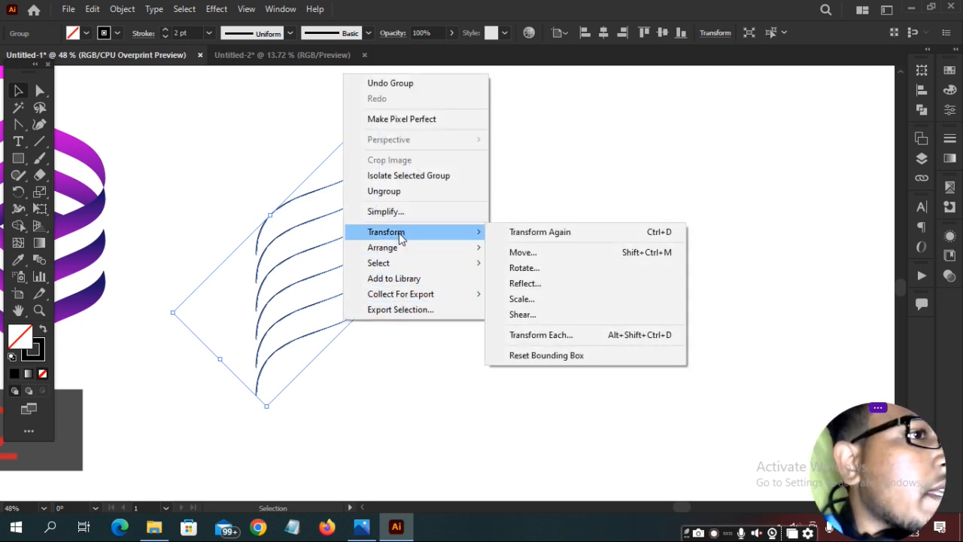
click(515, 285)
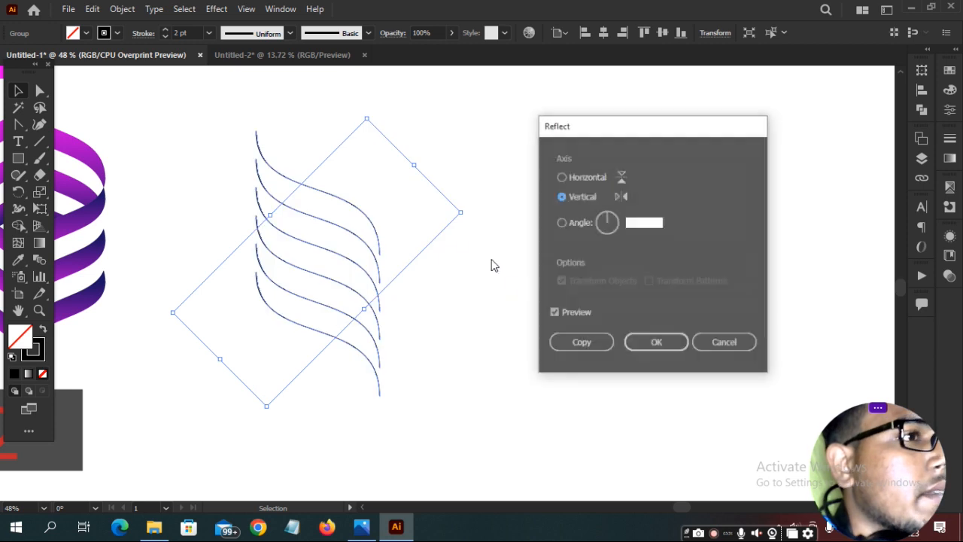
click(577, 344)
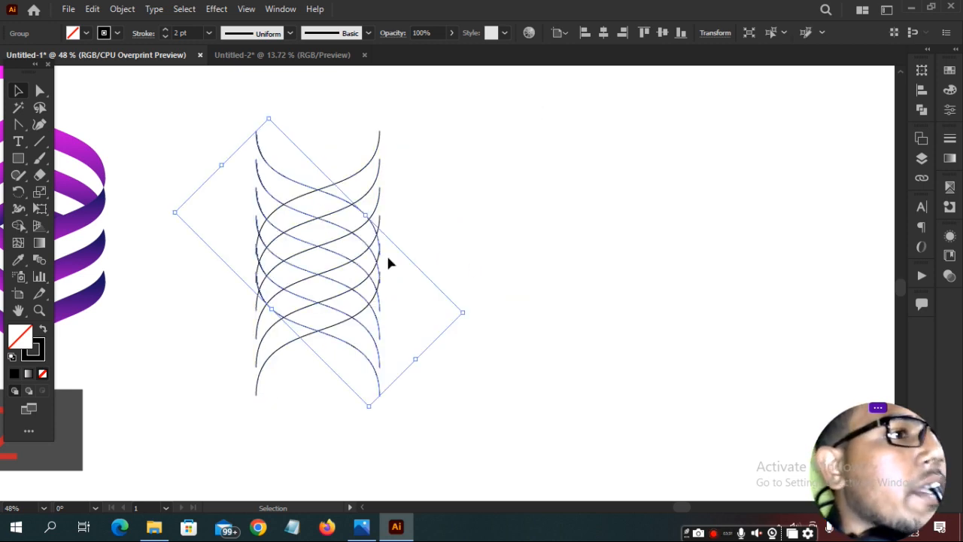
click(340, 223)
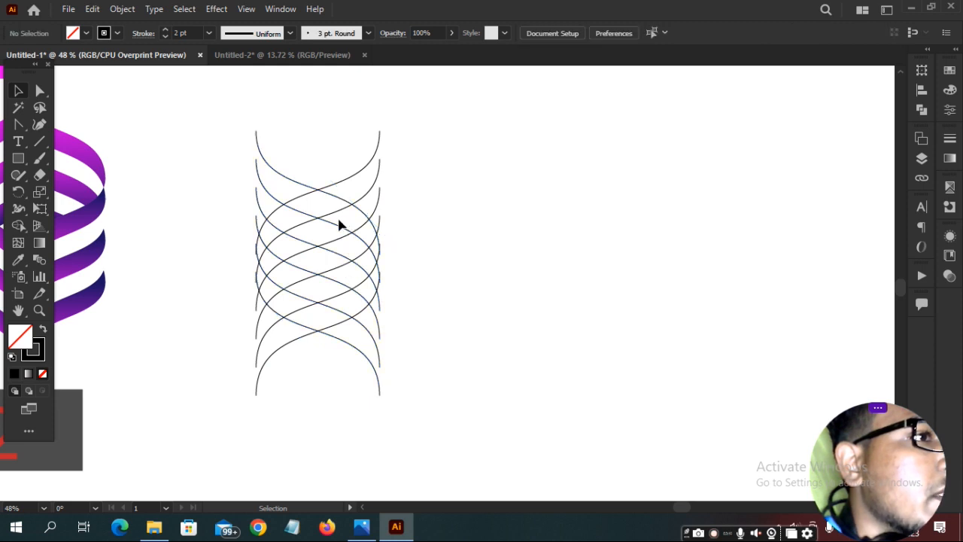
drag(333, 231, 338, 344)
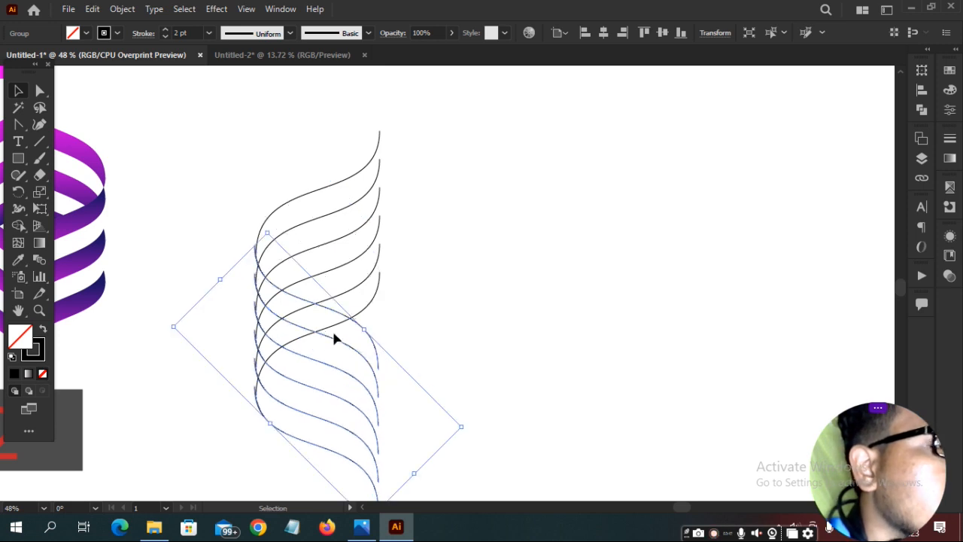
Nudge the mirrored curves so their left ends line up with the originals.
drag(334, 314, 335, 320)
scroll(334, 318, up, 5)
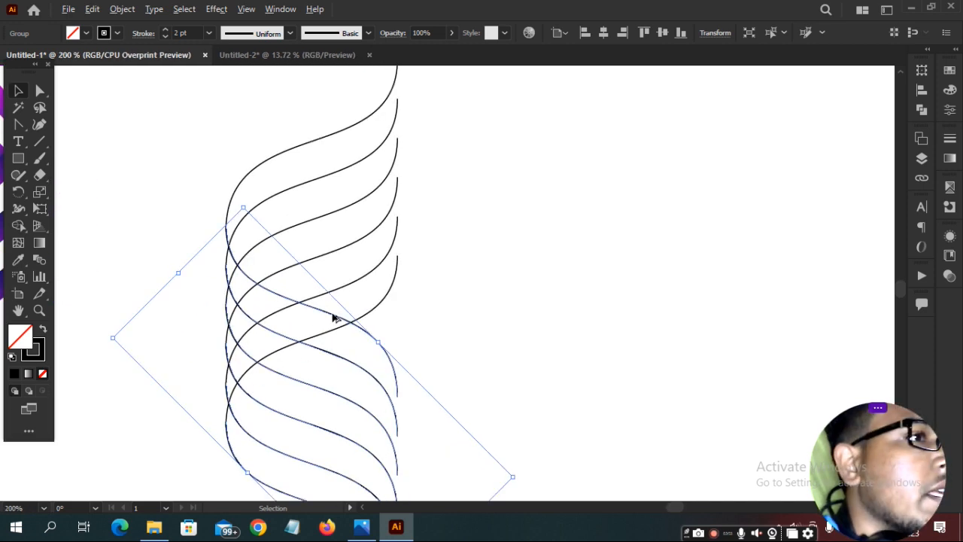
scroll(334, 318, up, 1)
drag(170, 163, 546, 339)
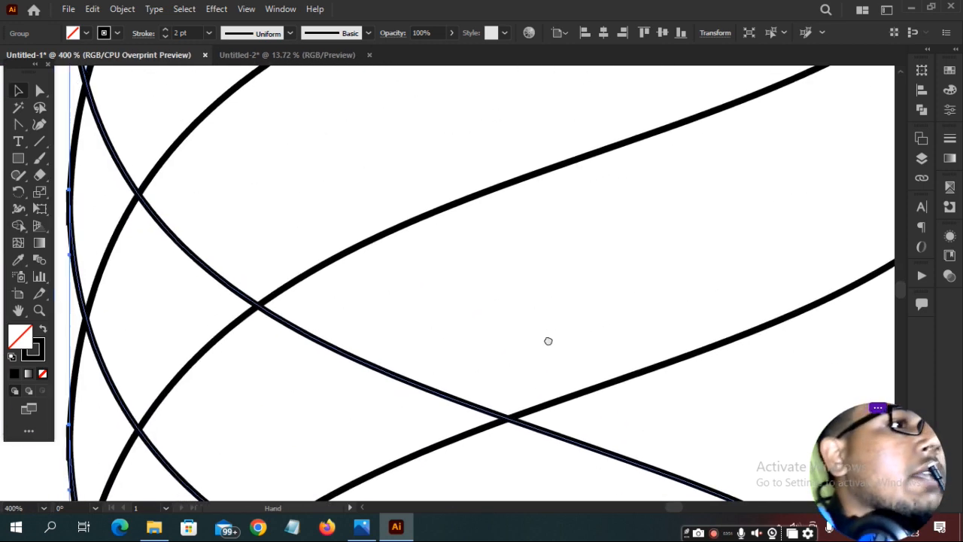
drag(288, 147, 489, 387)
drag(424, 202, 423, 333)
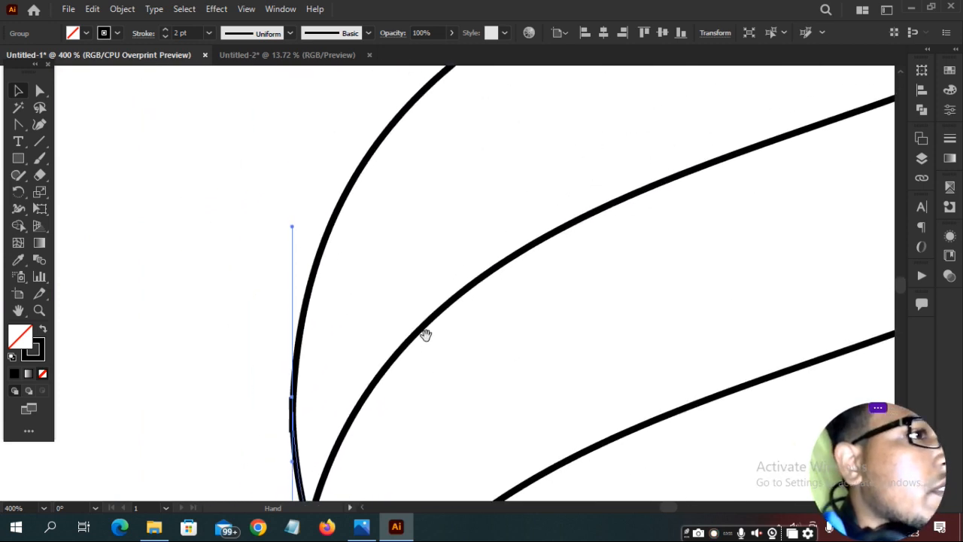
drag(425, 288, 350, 151)
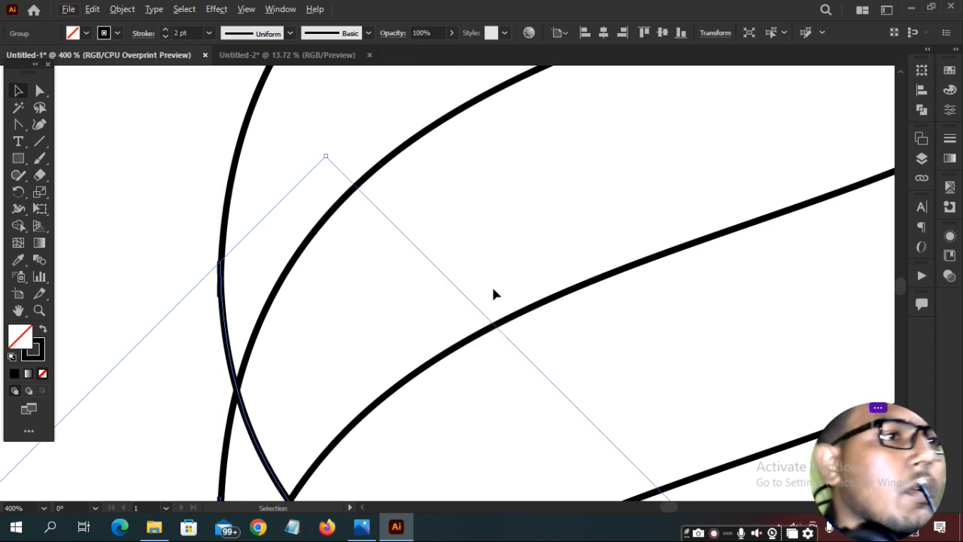
Marquee-select the whole interwoven curve band.
scroll(522, 254, down, 3)
scroll(554, 260, down, 1)
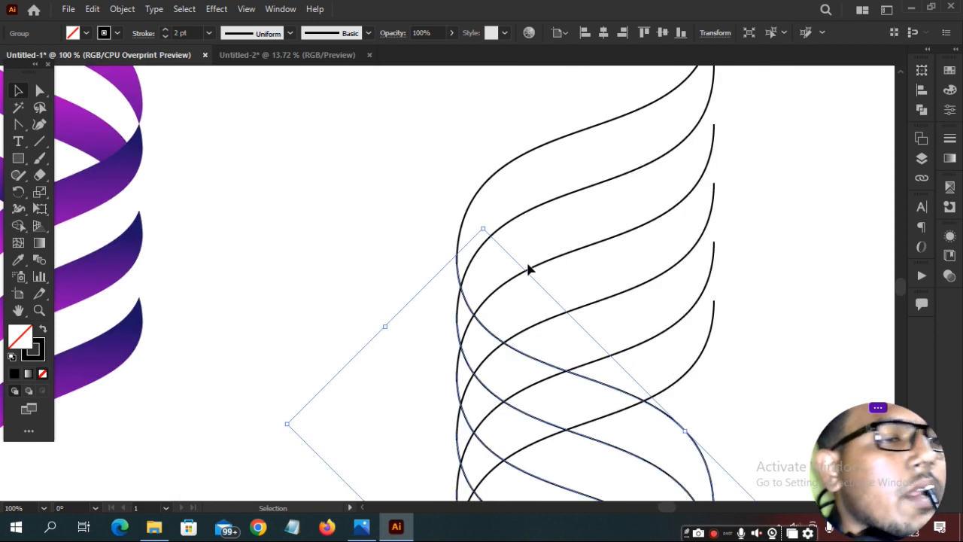
drag(647, 308, 464, 223)
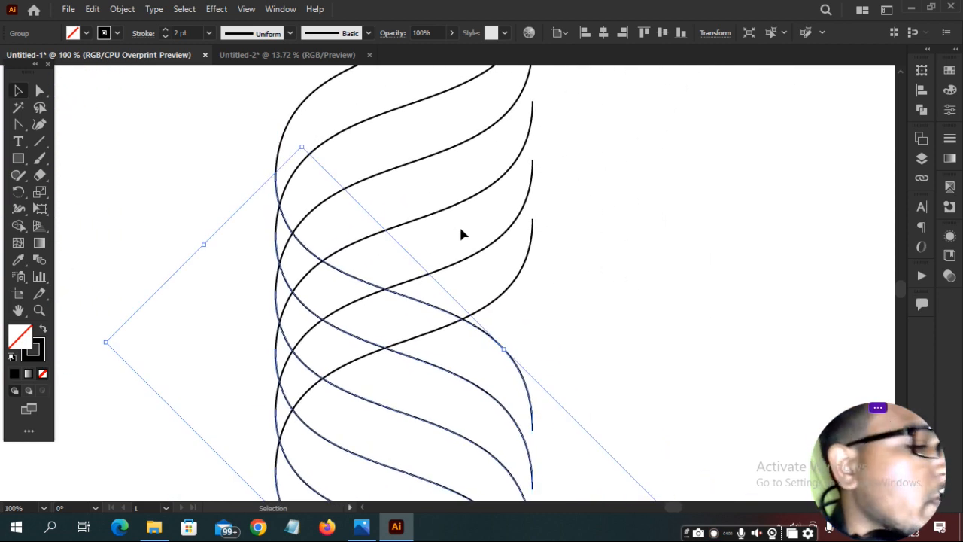
scroll(456, 211, down, 3)
key(a)
drag(402, 100, 464, 419)
key(v)
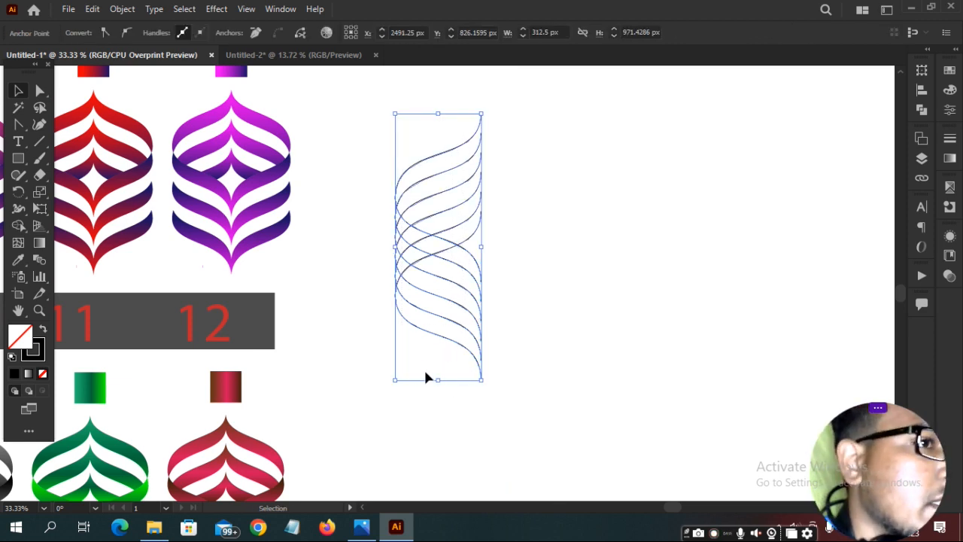
Reflect a vertical copy of the curve band and drag it right to form the onion-shaped outline.
key(a)
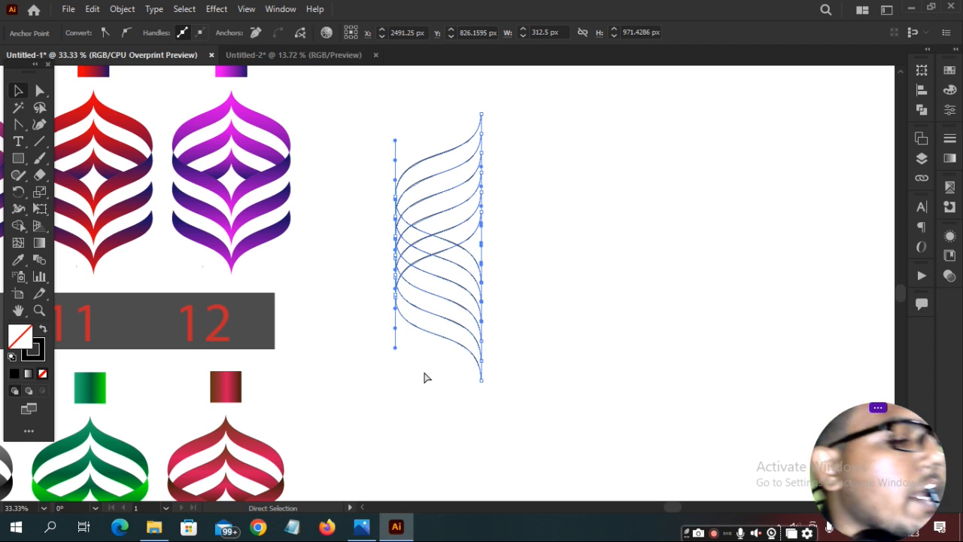
key(v)
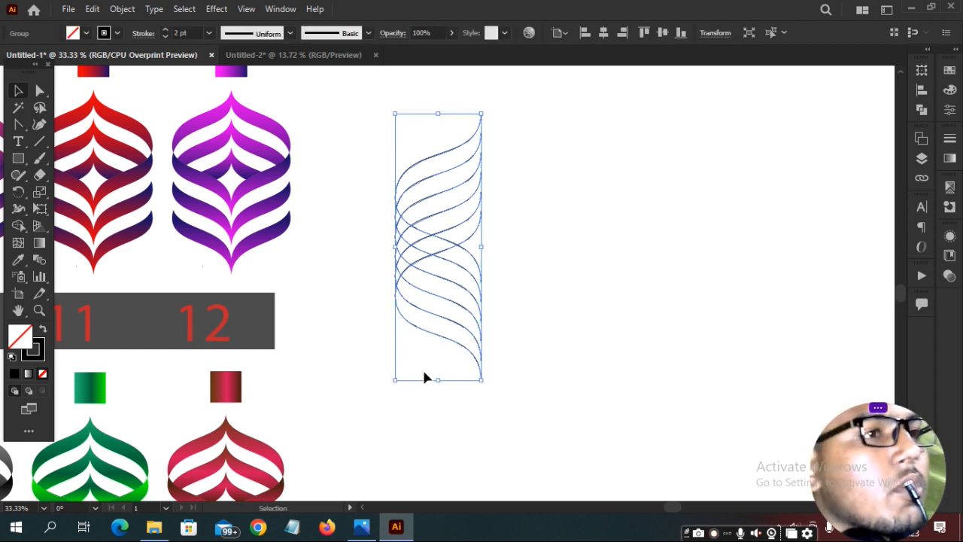
right_click(431, 257)
mouse_move(491, 414)
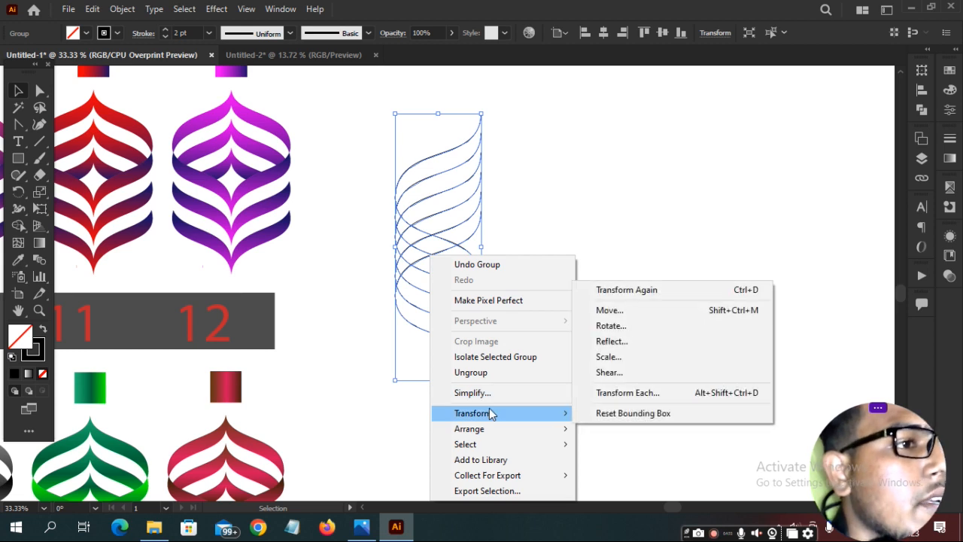
click(604, 346)
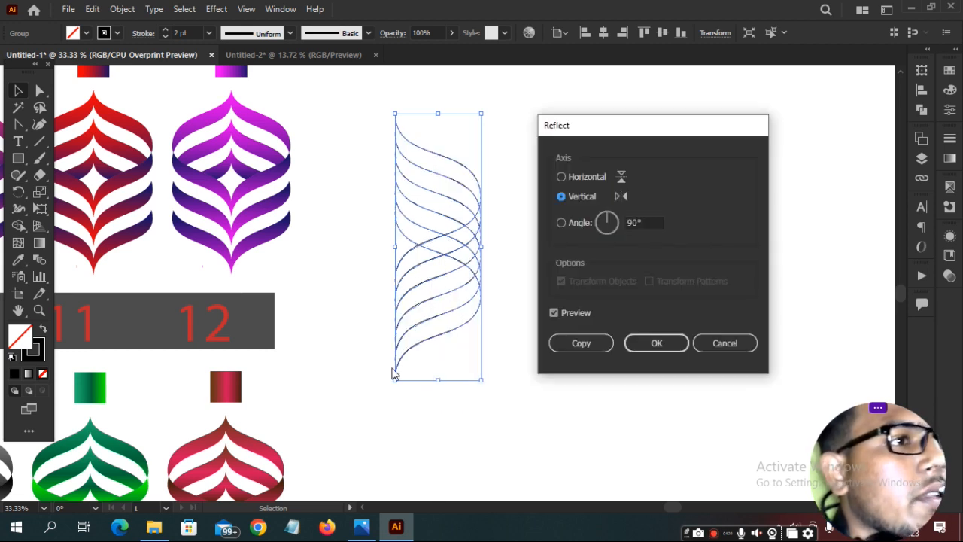
click(598, 347)
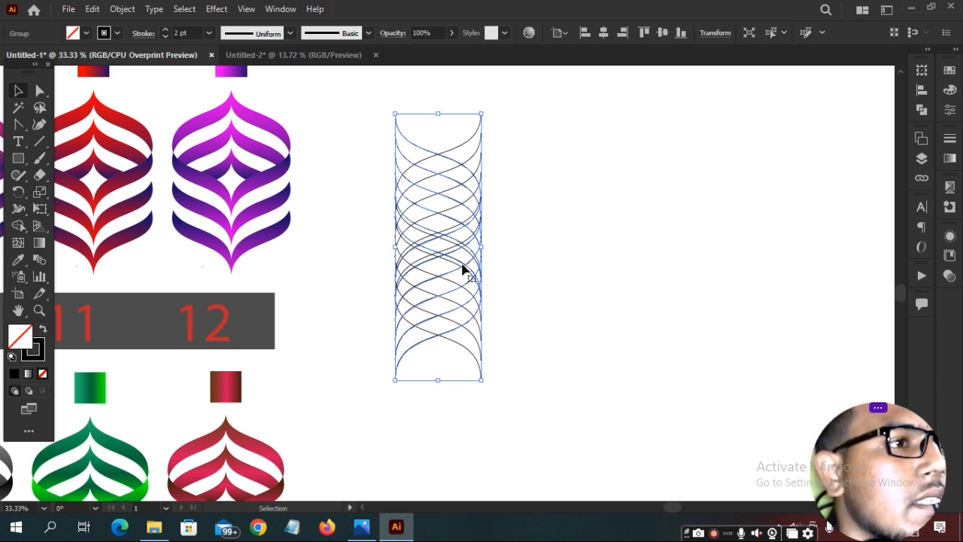
drag(462, 269, 546, 266)
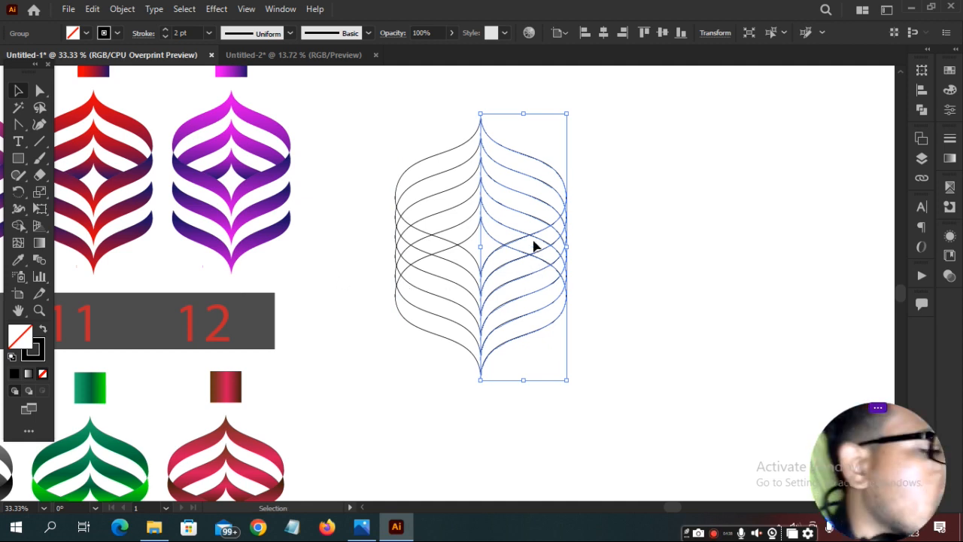
Zoom to 400% and nudge the curve halves so their pointed tips meet on the centre line.
key(ctrl+1)
key(ctrl+equal)
key(ctrl+equal)
key(ctrl+equal)
key(ctrl+equal)
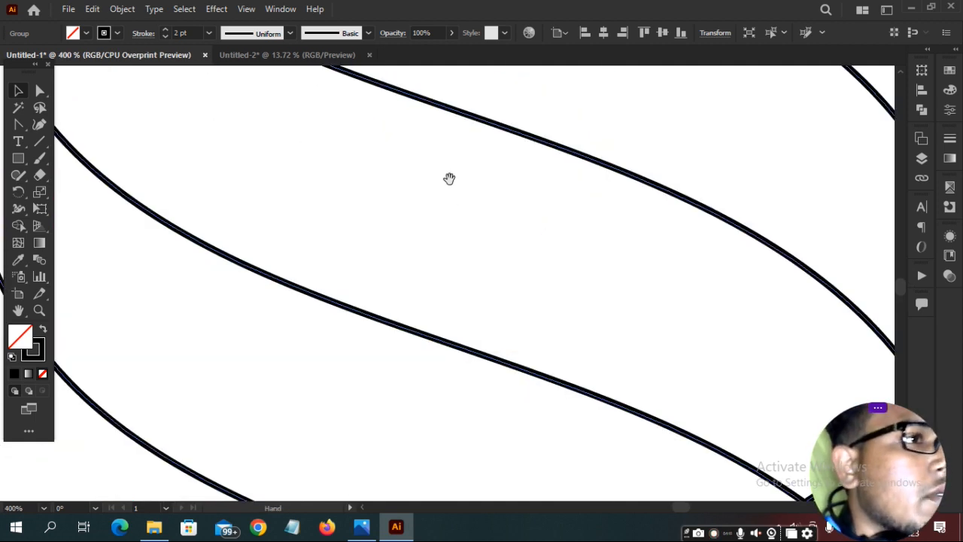
drag(447, 179, 710, 437)
drag(468, 175, 565, 351)
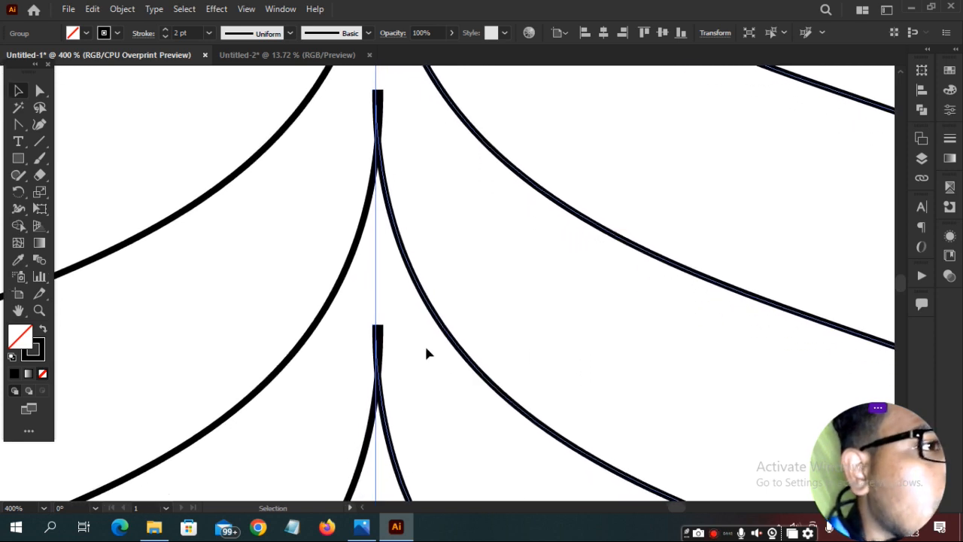
drag(444, 329, 447, 332)
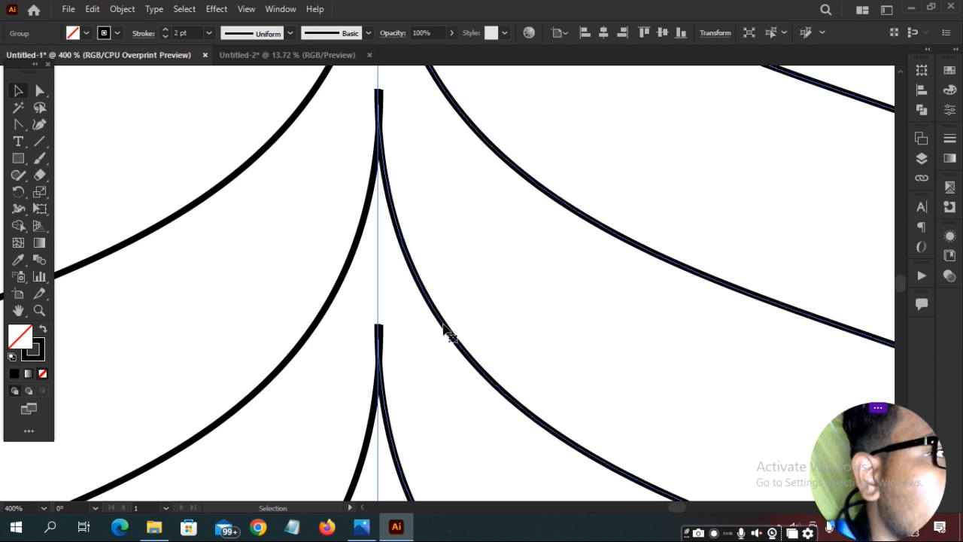
key(ctrl+shift+a)
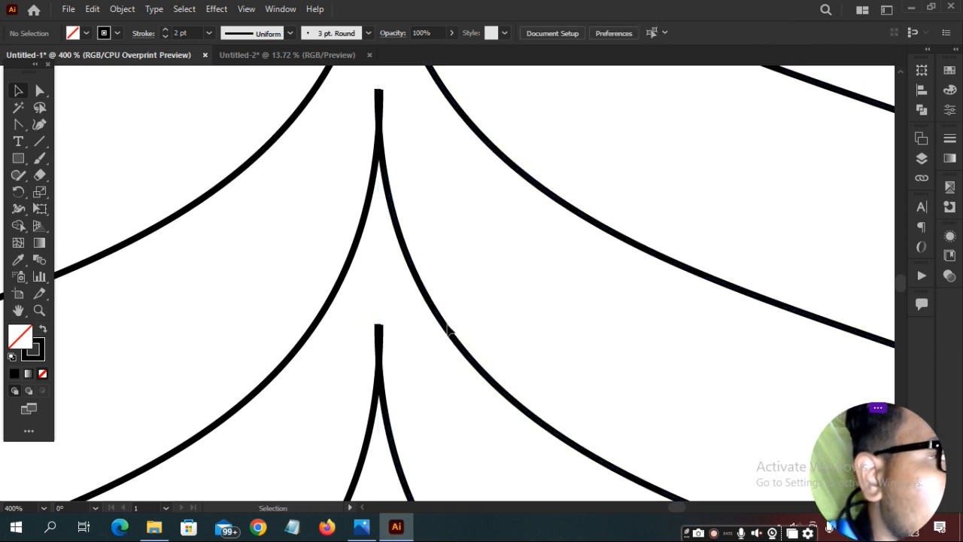
drag(441, 340, 450, 330)
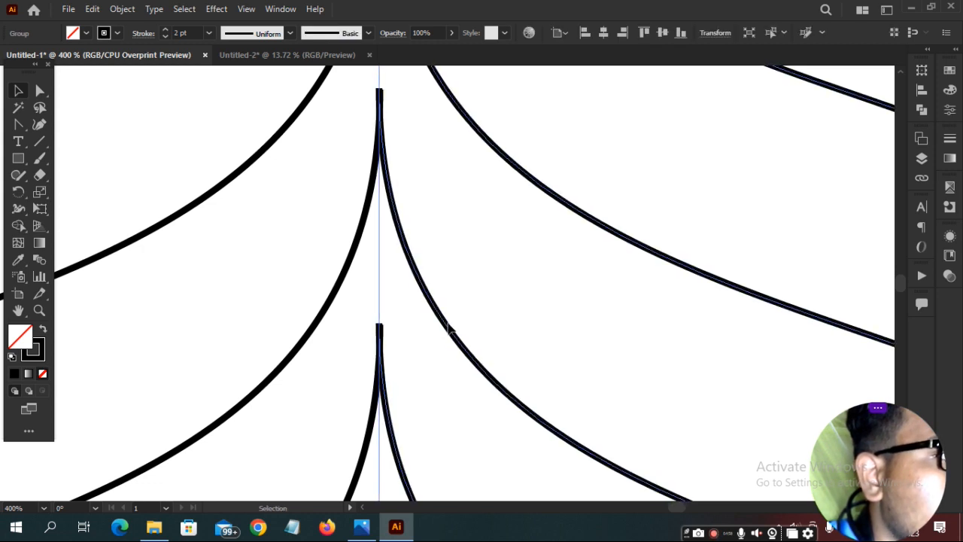
key(ctrl+0)
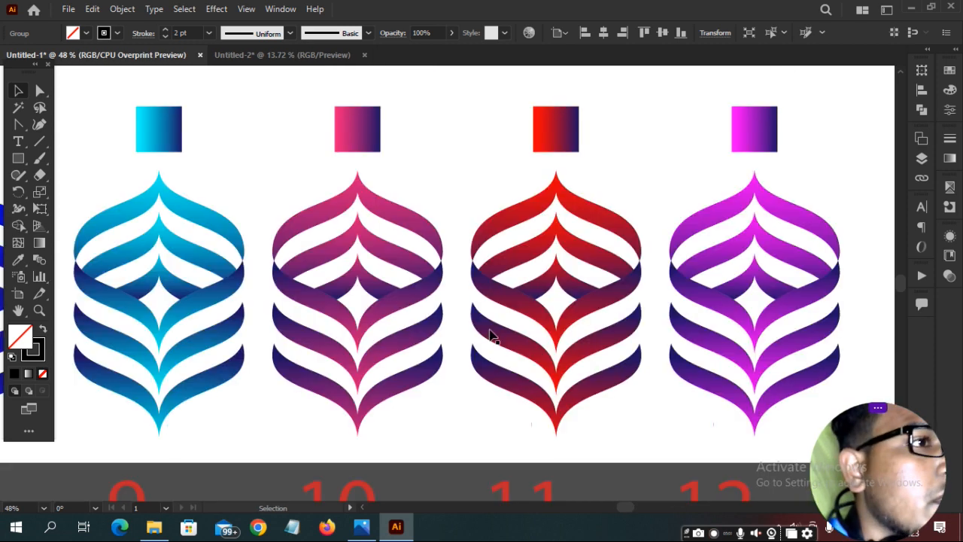
Pan back to the onion-shaped line ornament and marquee-select all its interwoven curves.
key(space)
drag(645, 275, 240, 196)
drag(487, 219, 181, 176)
key(a)
click(660, 204)
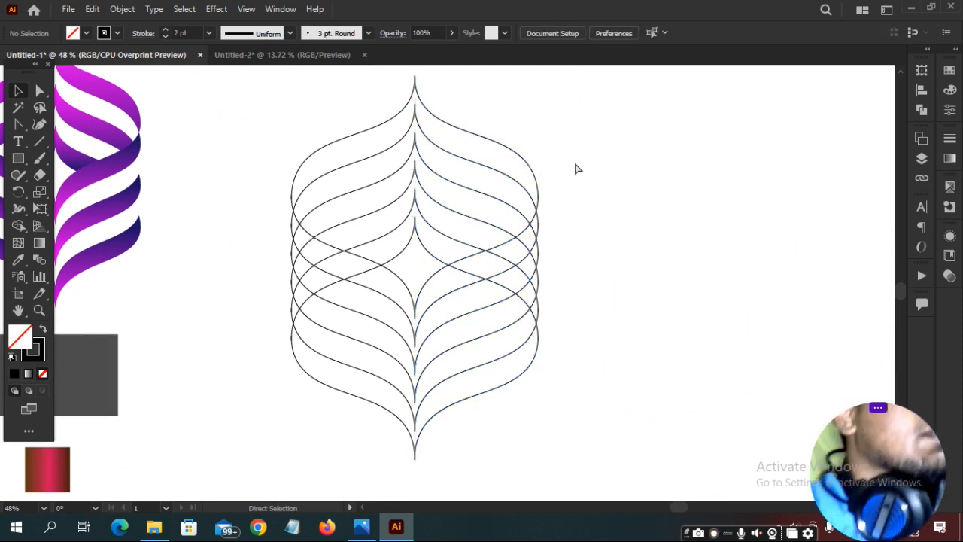
drag(272, 95, 672, 499)
key(v)
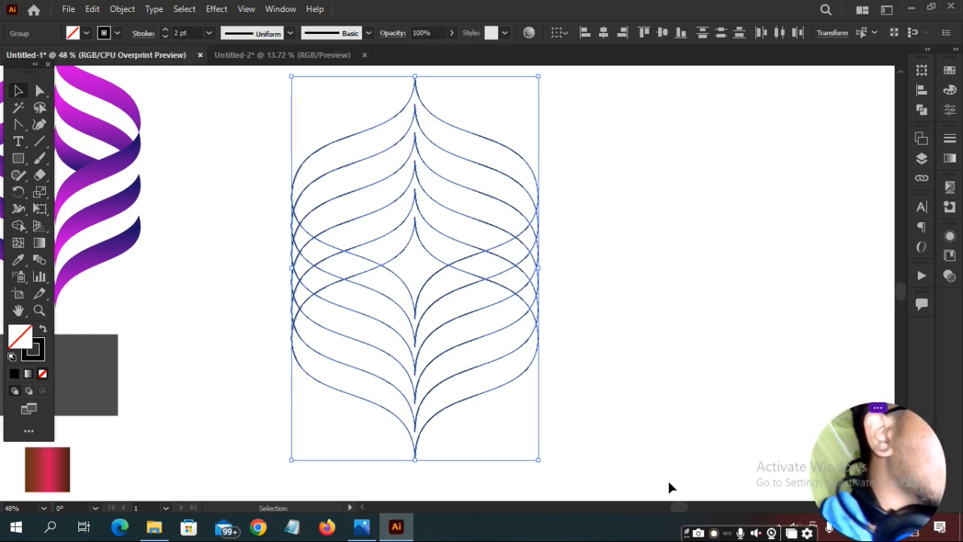
key(ctrl)
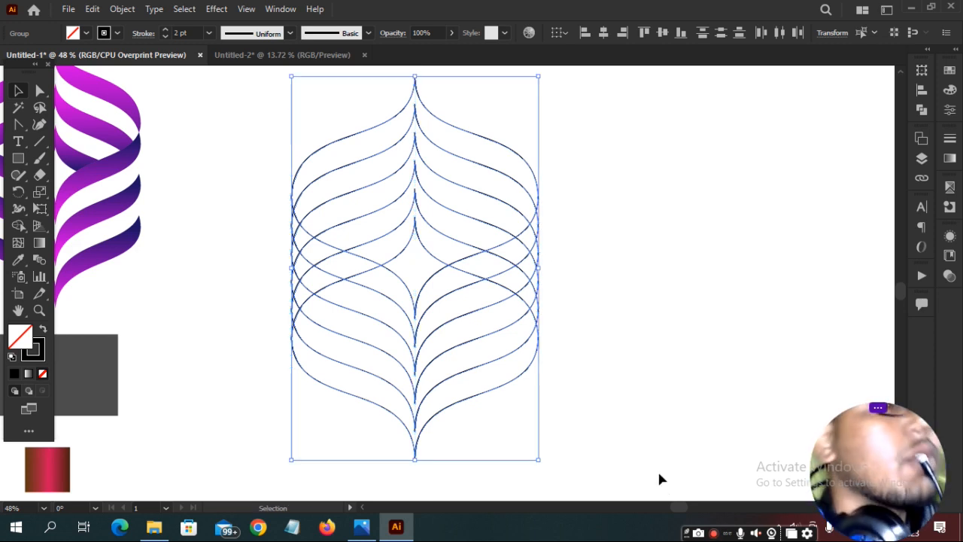
click(673, 346)
drag(312, 137, 709, 464)
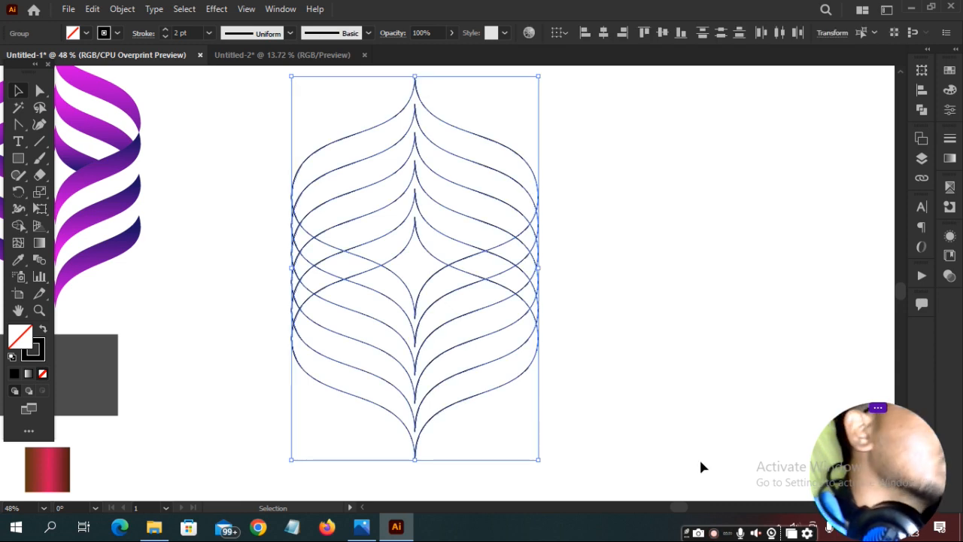
With Shape Builder and RGB Green, fill the top four ribbon bands green.
key(shift+m)
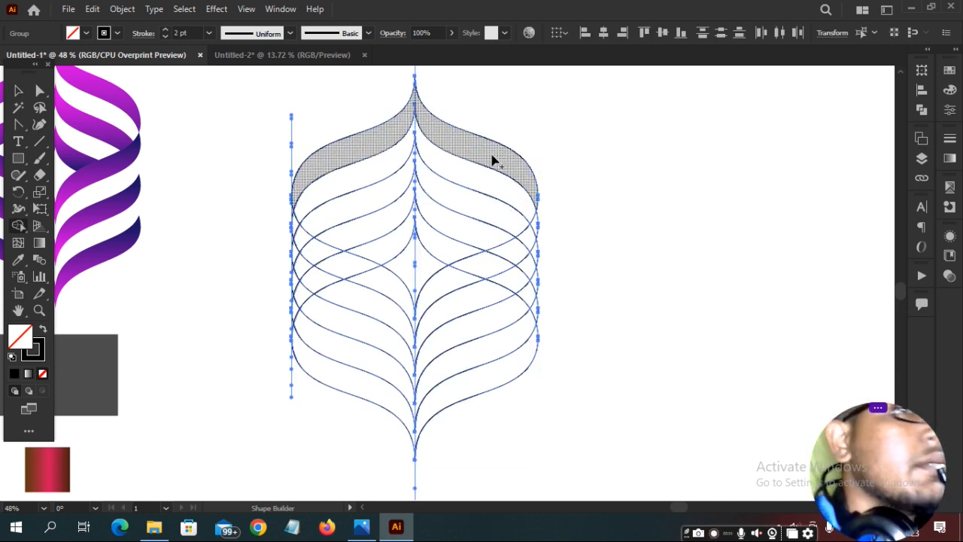
click(949, 70)
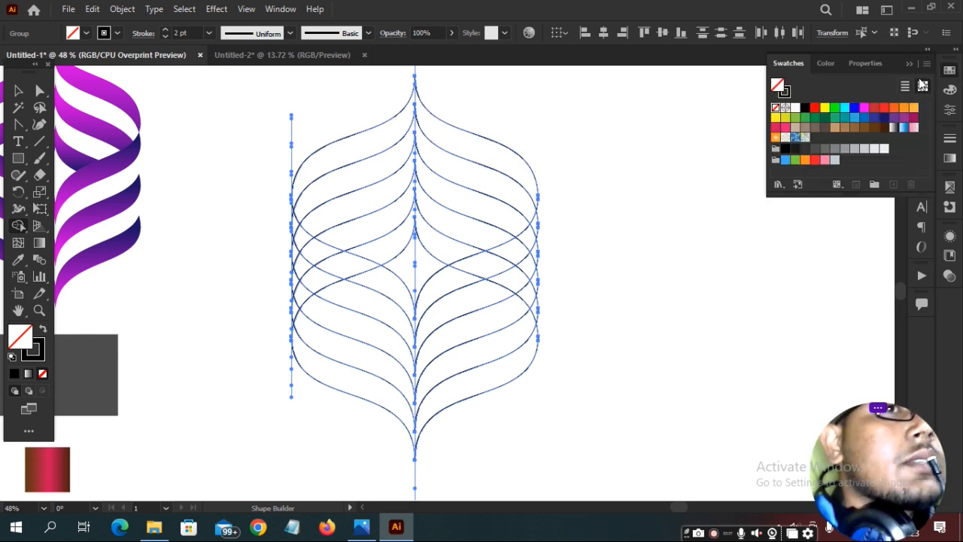
click(835, 107)
click(488, 152)
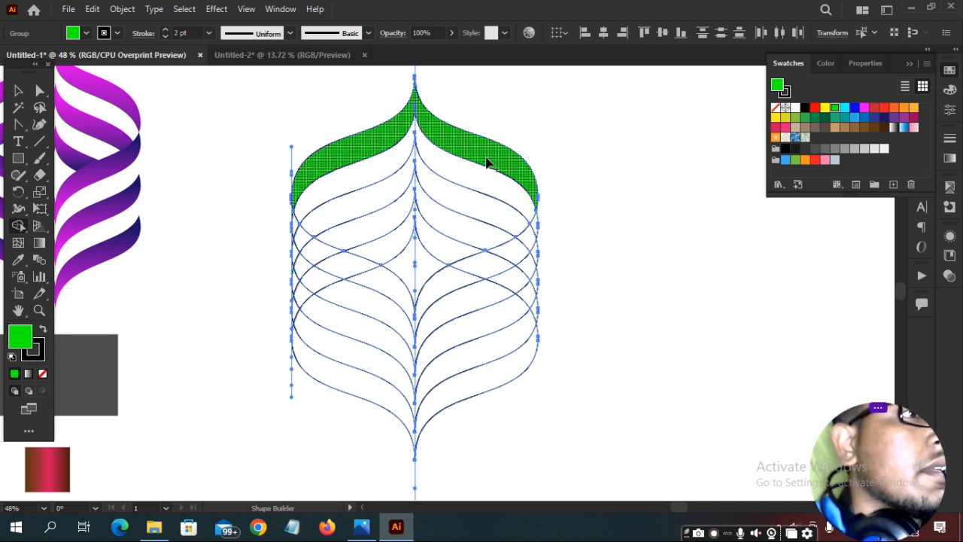
click(479, 206)
click(445, 252)
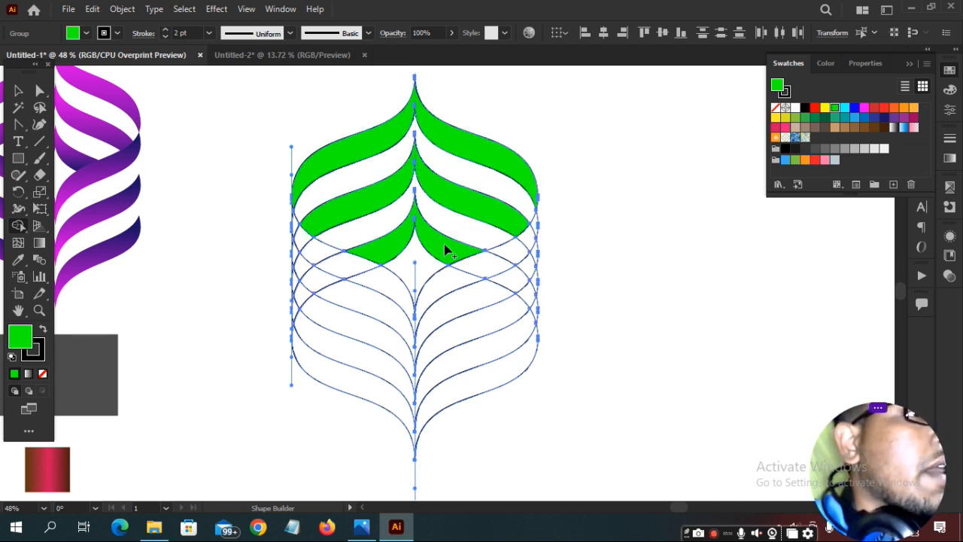
click(385, 288)
Merge the left, right and lower band pieces into whole ribbons and fill the bottom band green.
mouse_move(376, 279)
mouse_down()
mouse_move(318, 255)
mouse_move(294, 226)
mouse_up()
mouse_move(459, 274)
mouse_down()
mouse_move(517, 252)
mouse_move(534, 228)
mouse_up()
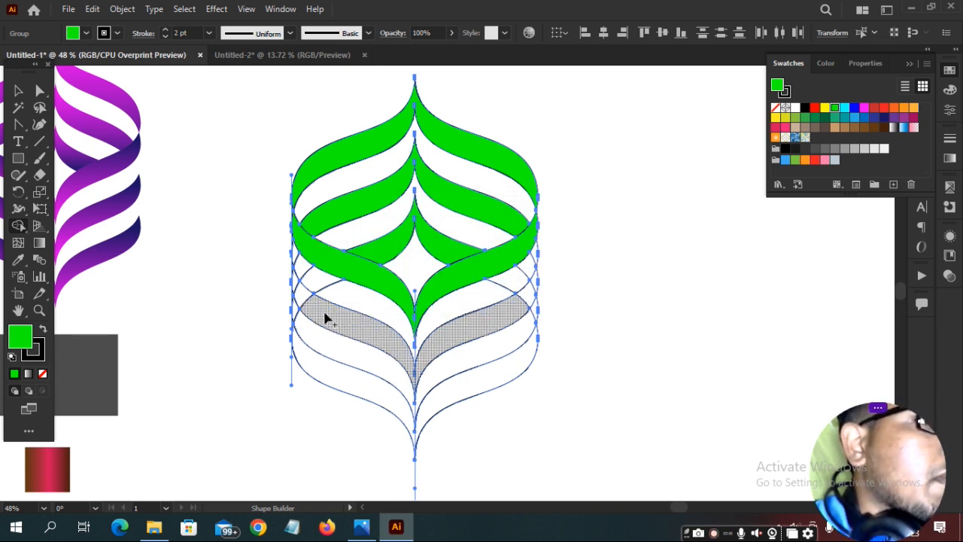
mouse_move(325, 318)
mouse_down()
mouse_move(296, 294)
mouse_move(424, 348)
mouse_move(459, 333)
mouse_up()
mouse_move(510, 314)
mouse_down()
mouse_move(533, 285)
mouse_move(531, 297)
mouse_up()
click(514, 368)
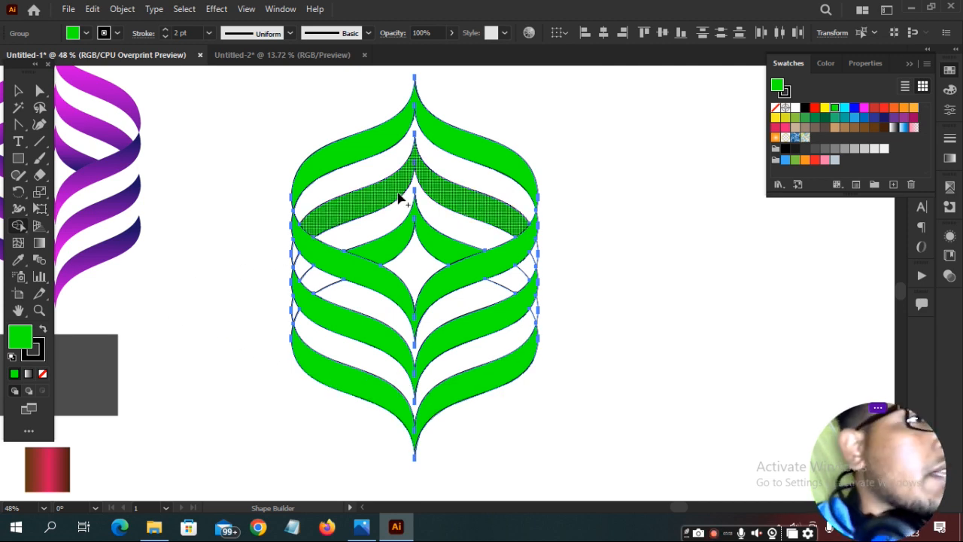
Select the whole green ornament and split it with Pathfinder Divide.
click(19, 88)
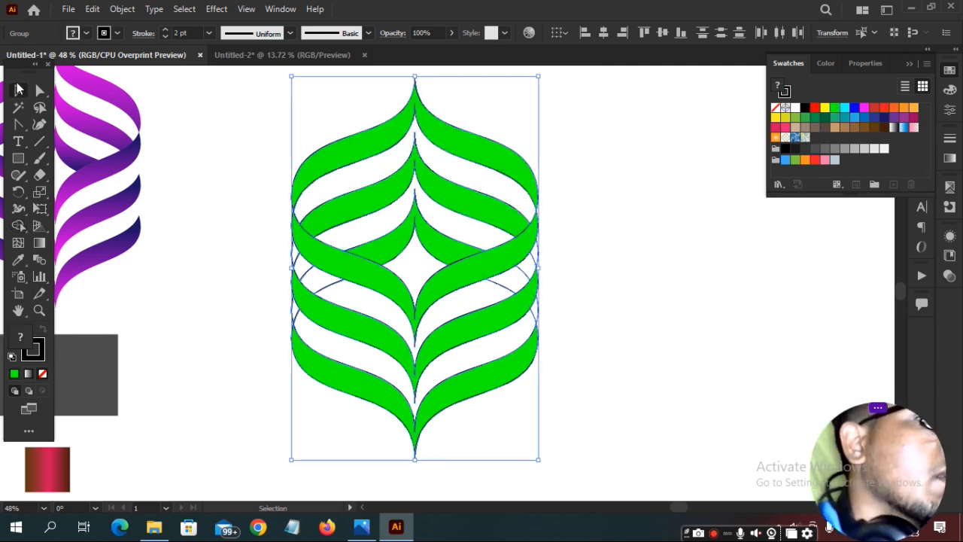
drag(221, 75, 642, 486)
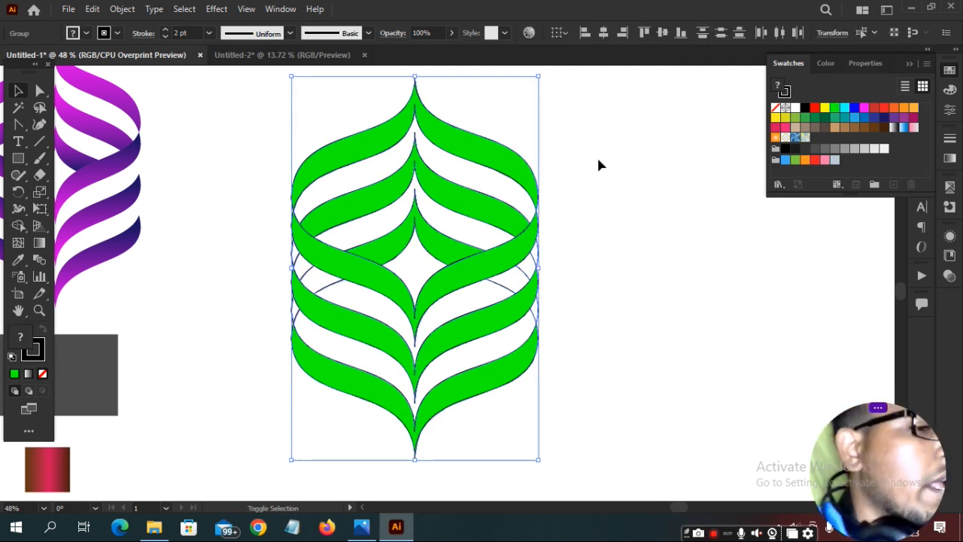
key(shift+F7)
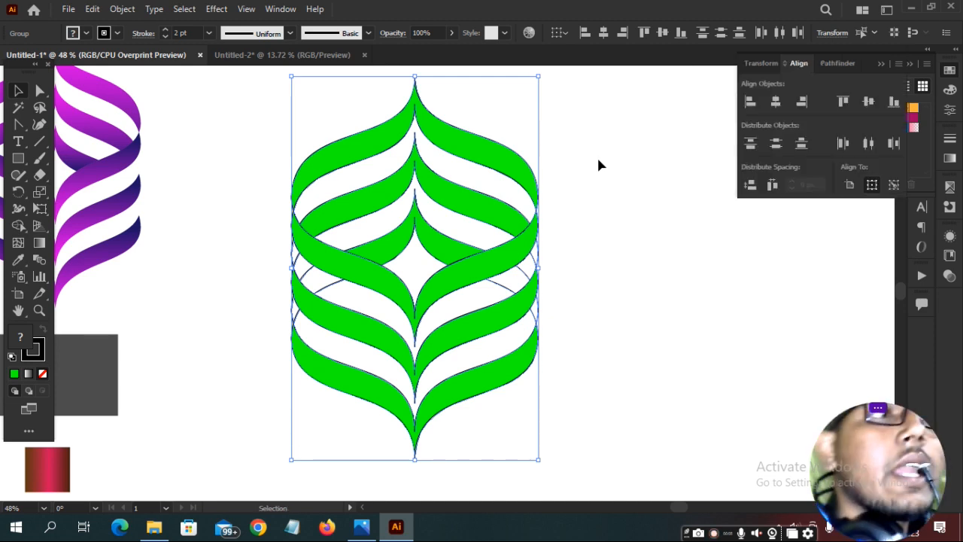
click(834, 62)
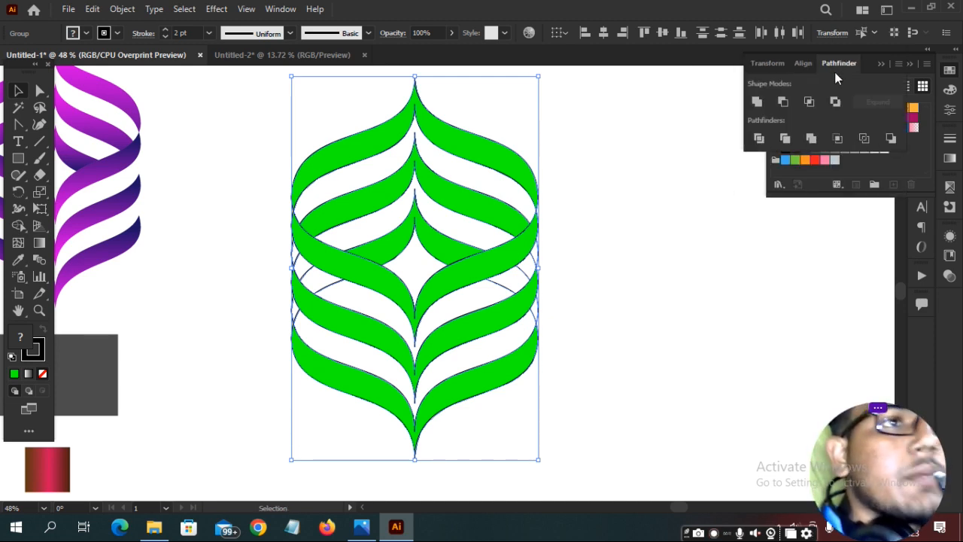
click(758, 140)
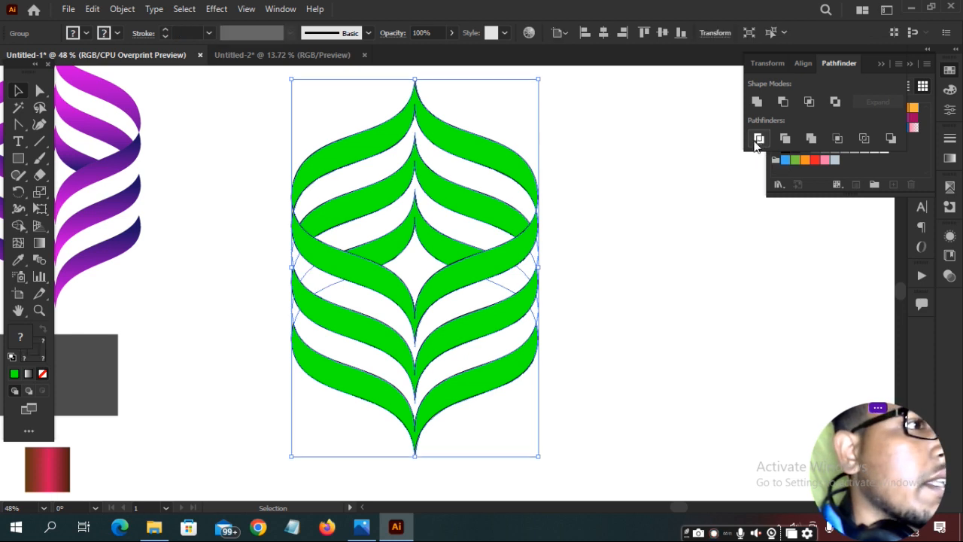
click(629, 194)
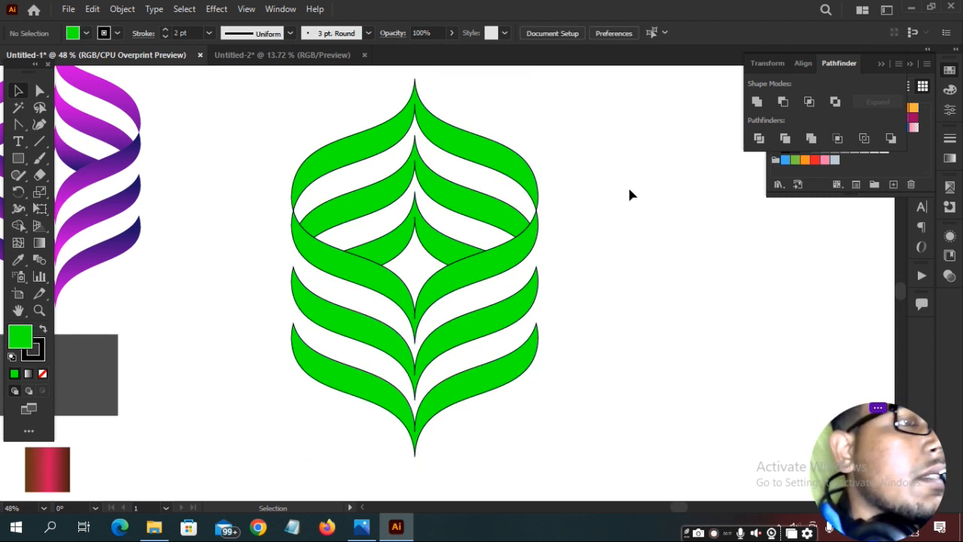
Ungroup the divided ornament pieces, trying and undoing a move of the top ribbon piece.
right_click(480, 161)
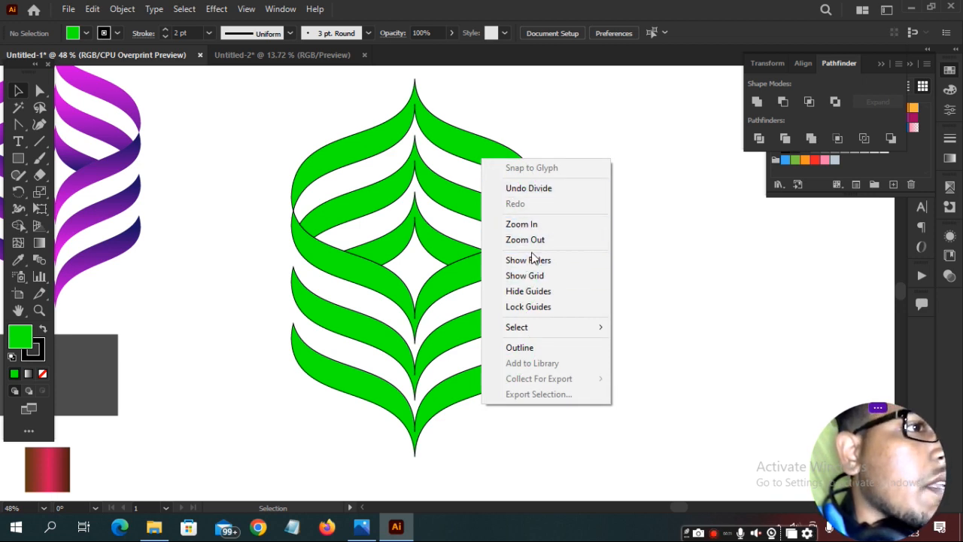
click(690, 246)
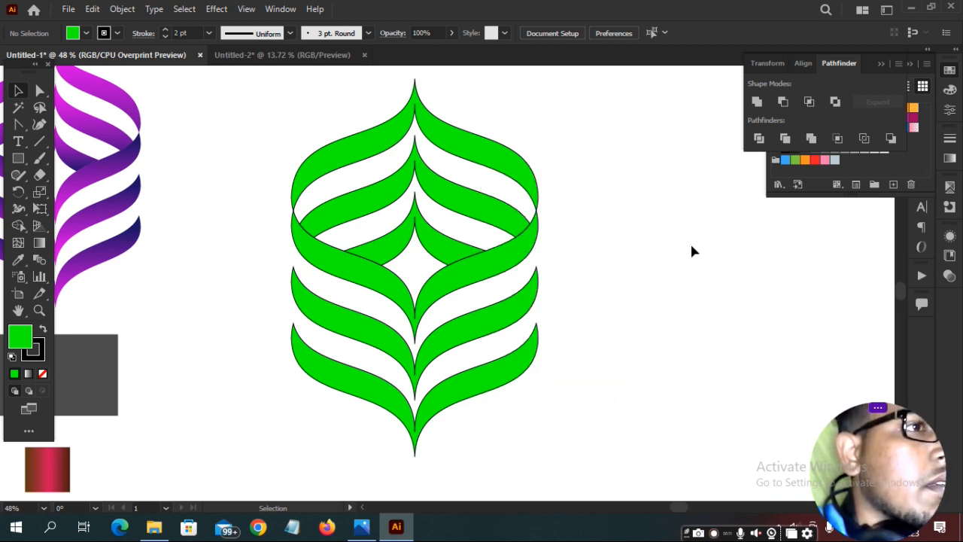
click(378, 146)
right_click(379, 146)
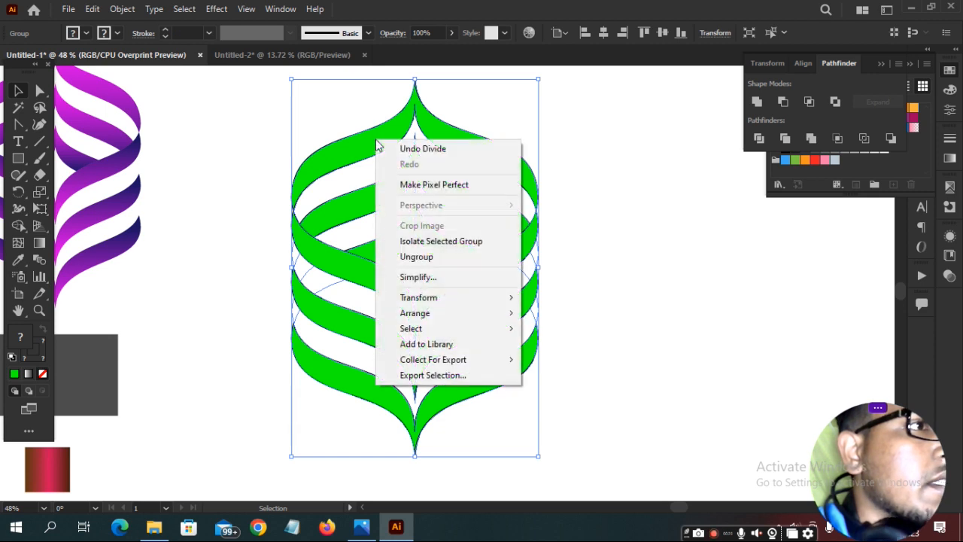
click(436, 257)
click(606, 263)
drag(524, 173, 526, 147)
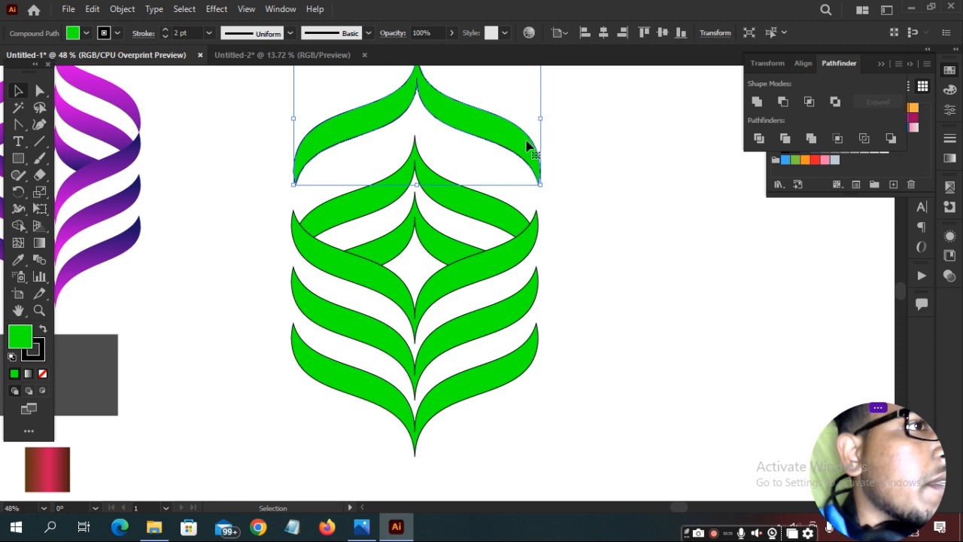
key(ctrl+z)
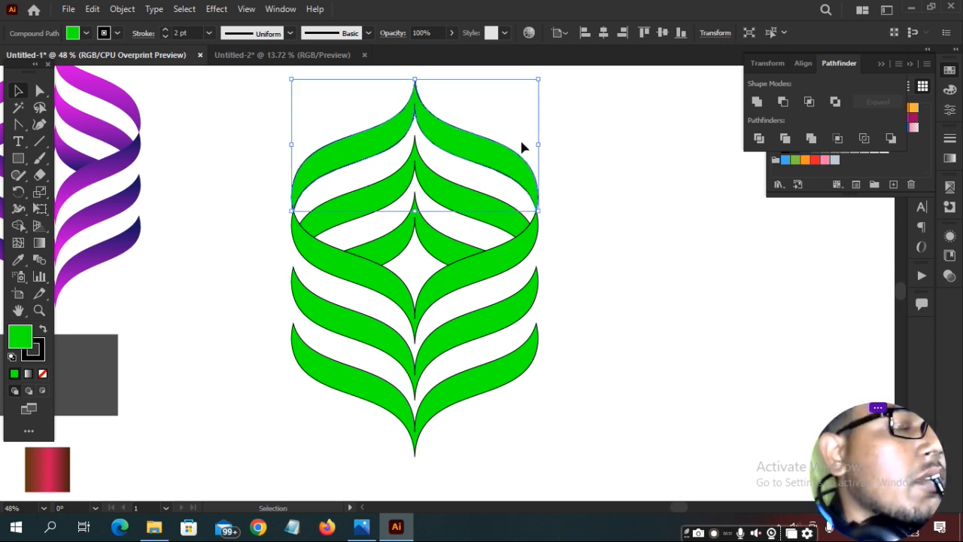
Select all artwork and inspect the green ornament's anchor points with Direct Selection.
drag(561, 230, 665, 192)
click(358, 217)
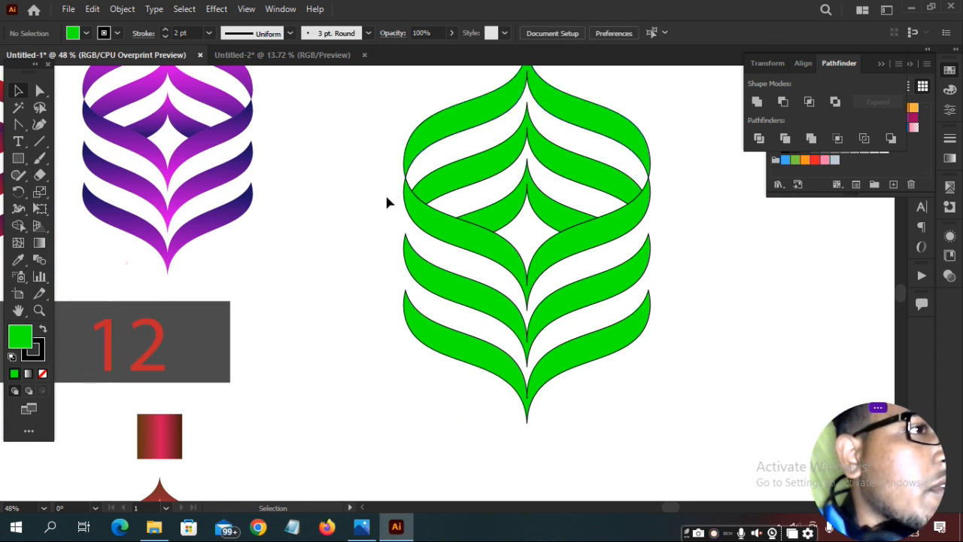
drag(378, 187, 397, 230)
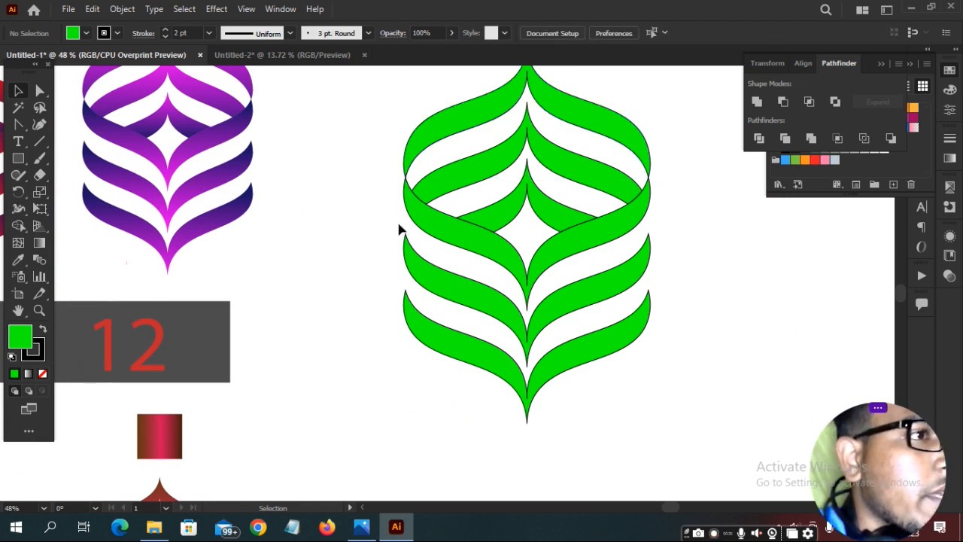
key(ctrl+a)
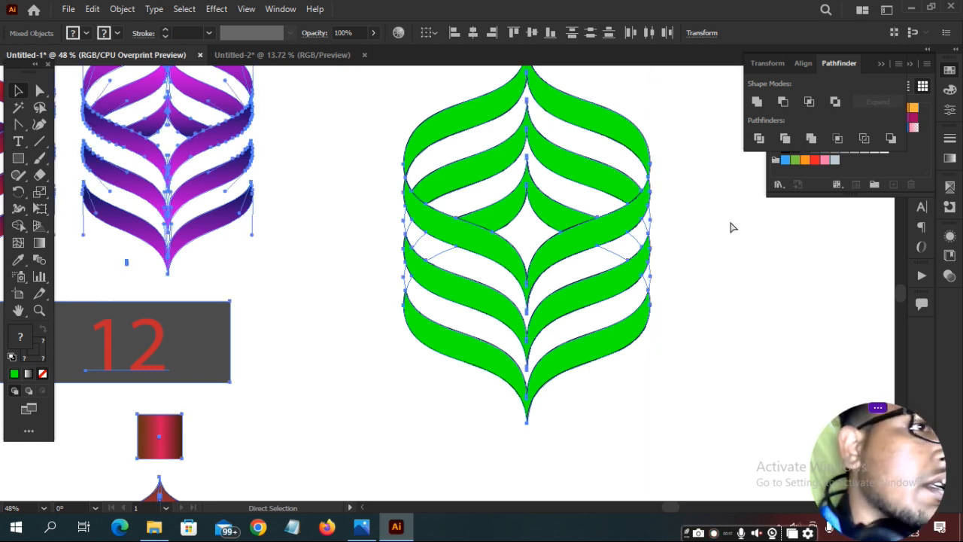
key(a)
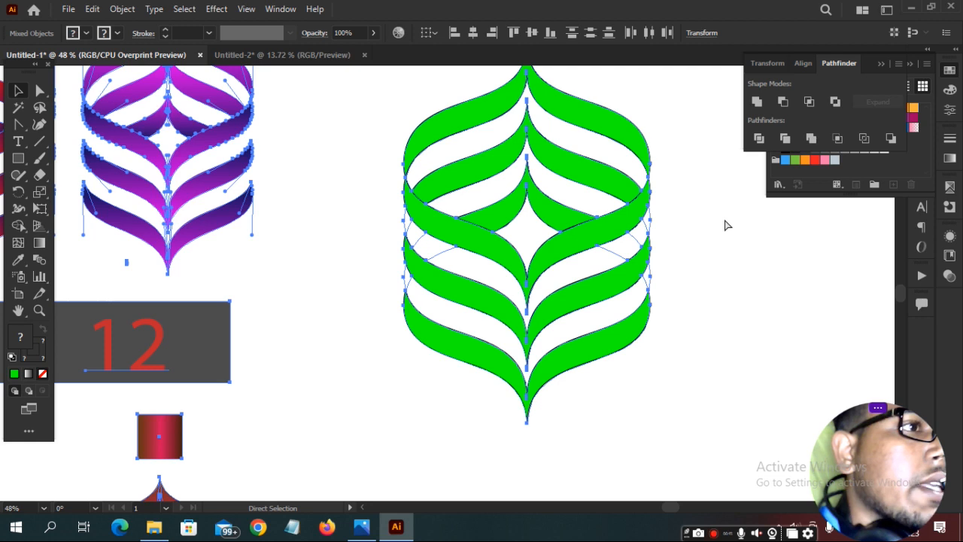
key(v)
click(371, 152)
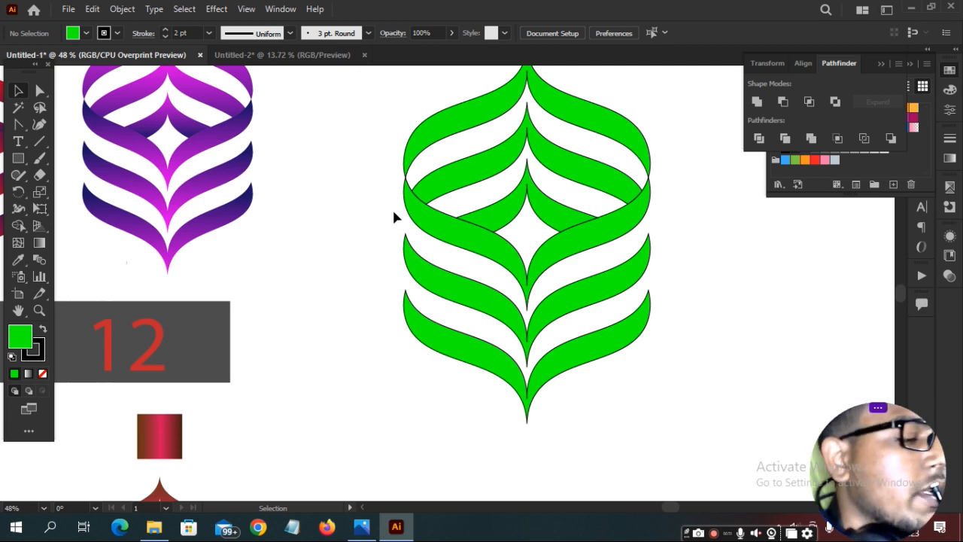
scroll(383, 201, up, 2)
scroll(379, 210, up, 3)
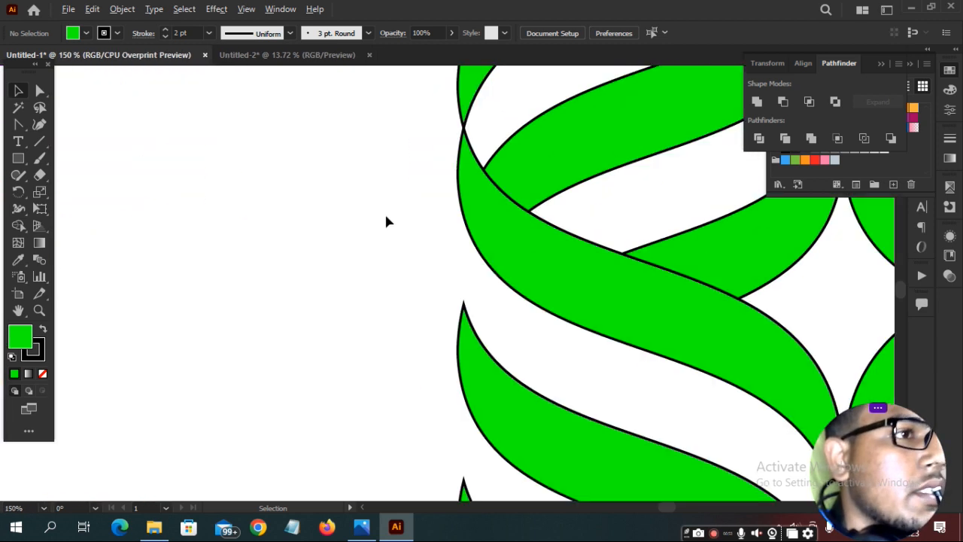
drag(572, 297, 454, 137)
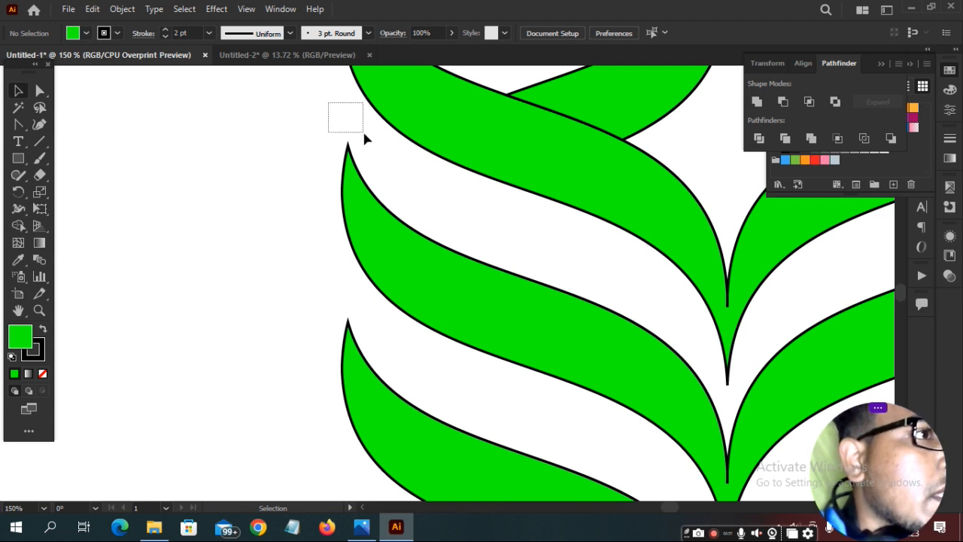
drag(363, 137, 365, 138)
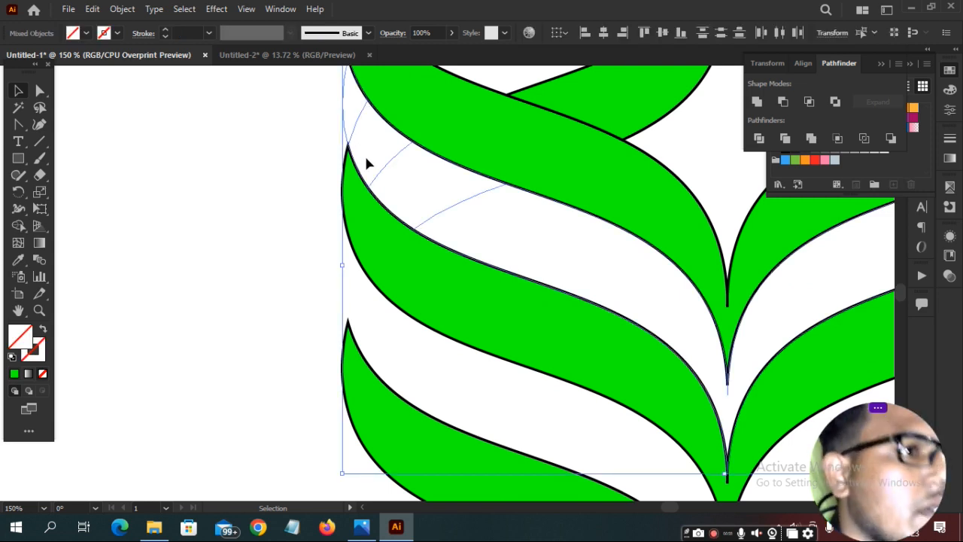
click(367, 154)
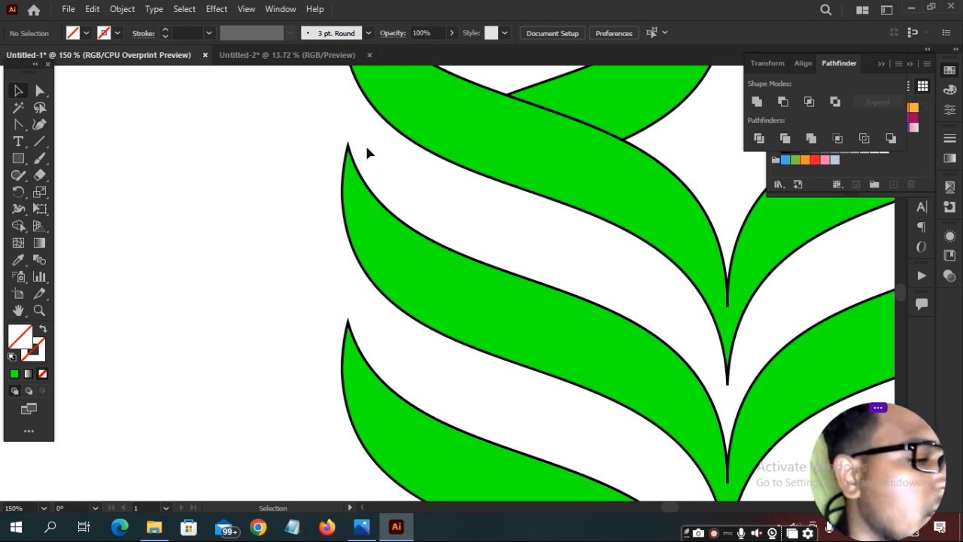
scroll(379, 159, down, 3)
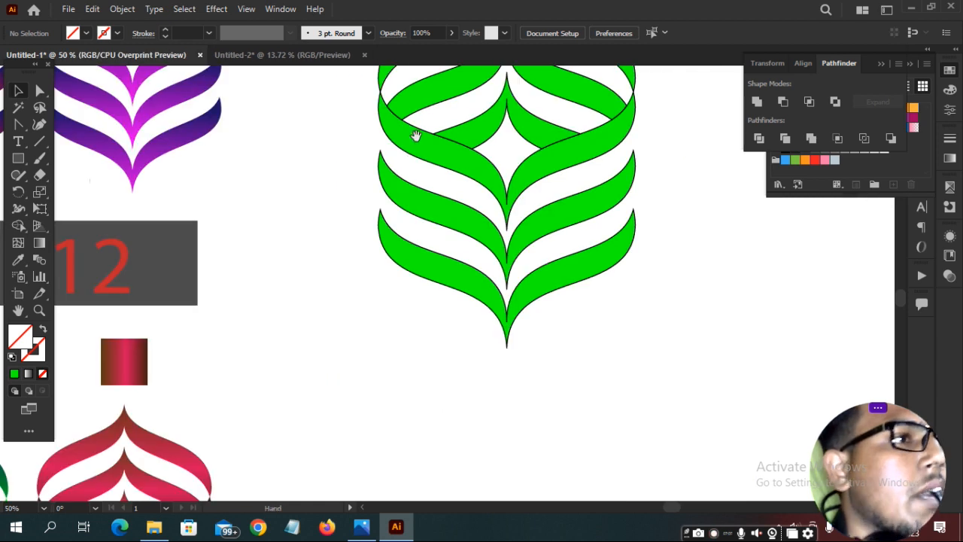
Zoom out to show all twelve ornaments and ungroup the numbered ornament grid.
drag(519, 118, 550, 318)
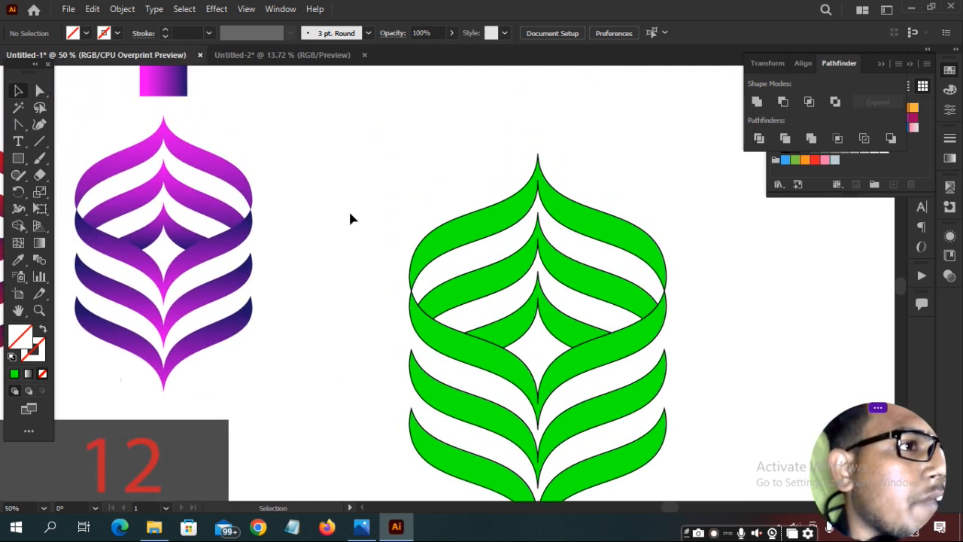
scroll(370, 218, down, 3)
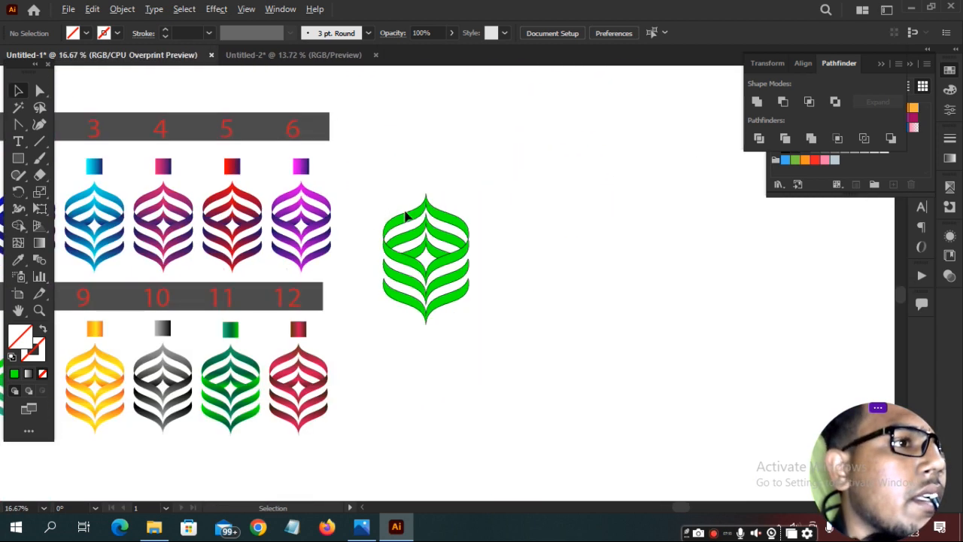
drag(482, 172, 579, 184)
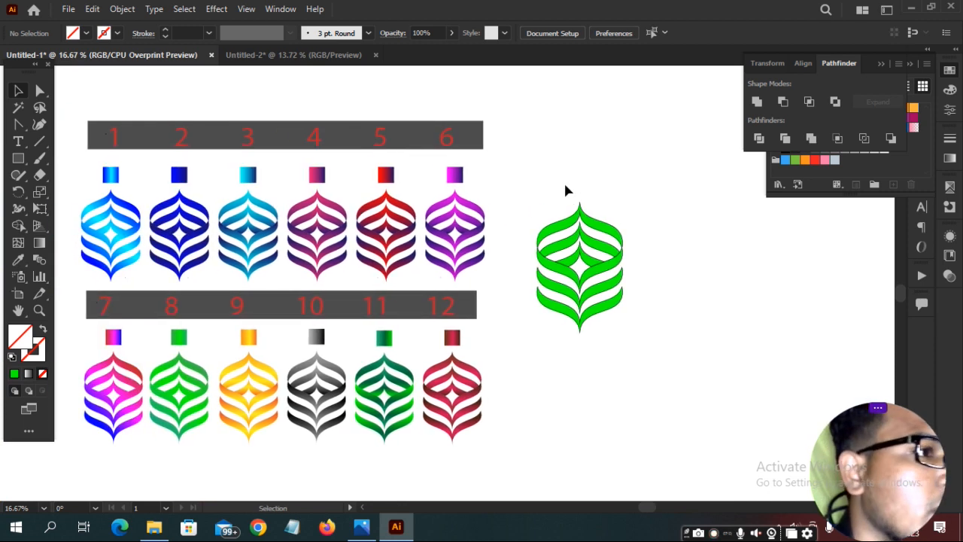
click(386, 174)
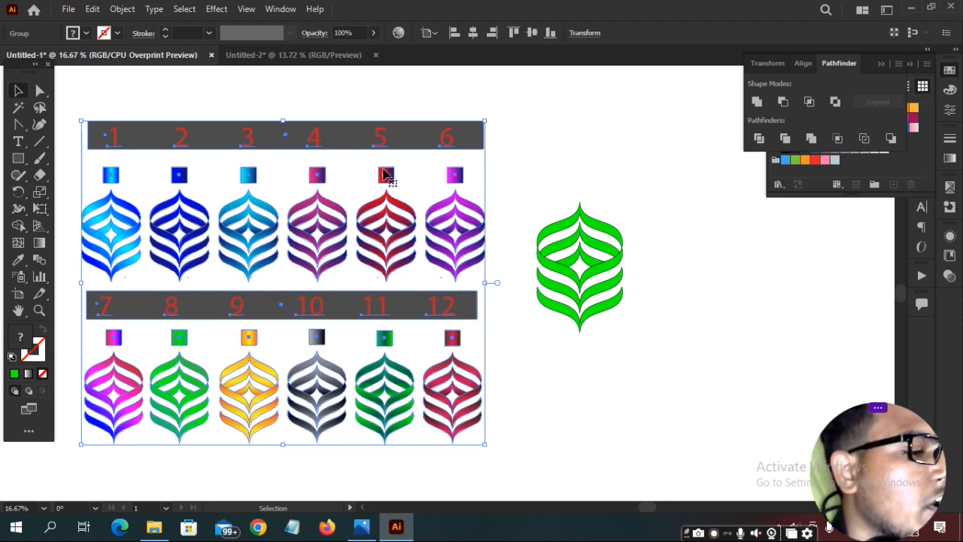
key(ctrl+c)
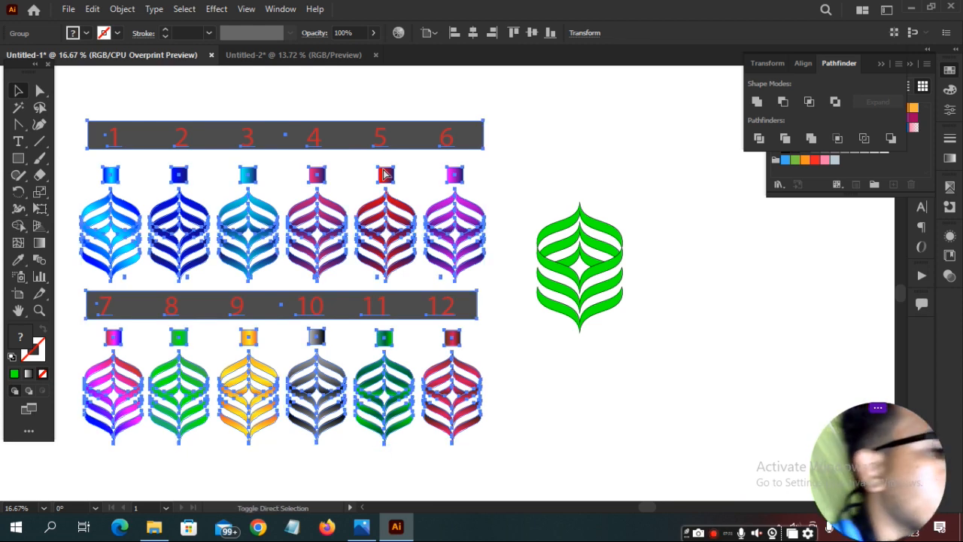
key(ctrl+shift+g)
click(500, 143)
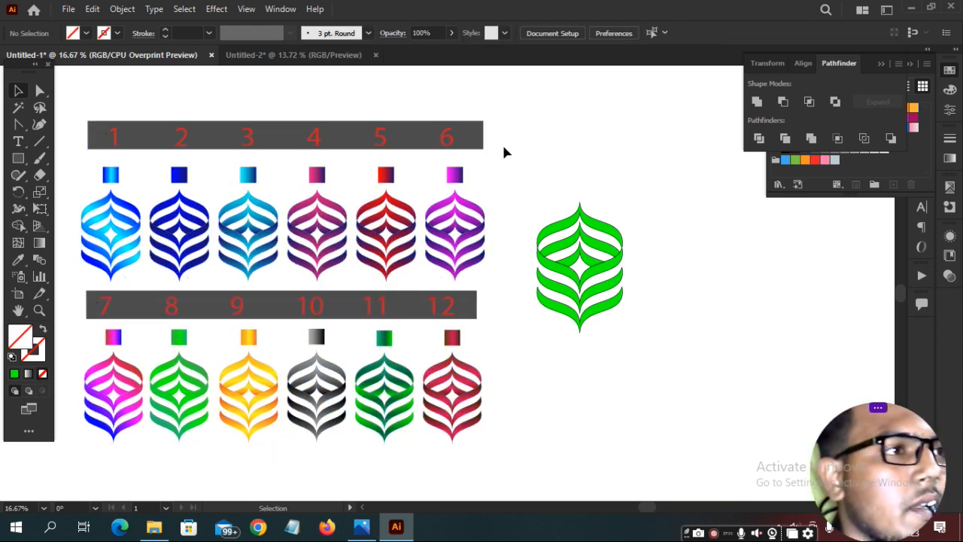
Ungroup the top row of ornaments 1–6 and select ornament 5's red swatch.
click(387, 177)
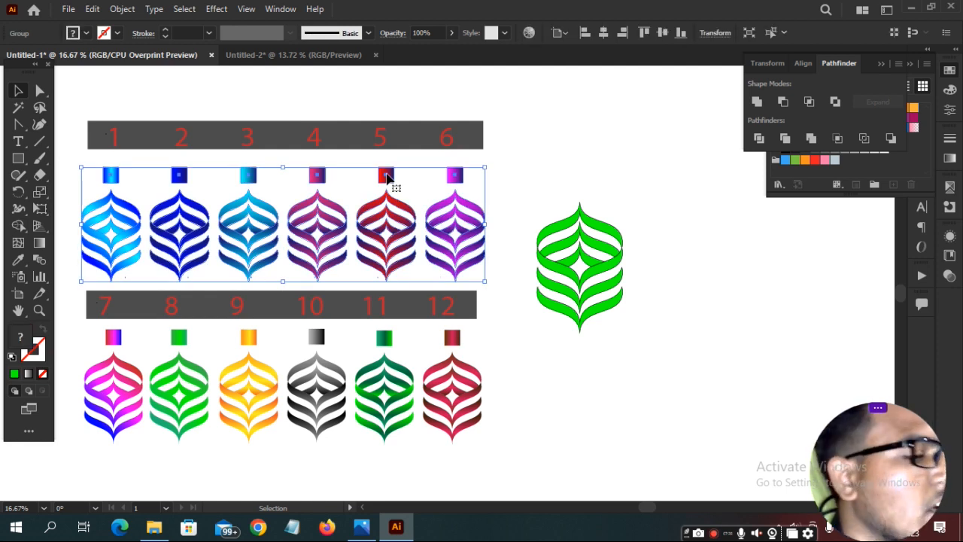
key(ctrl+shift+g)
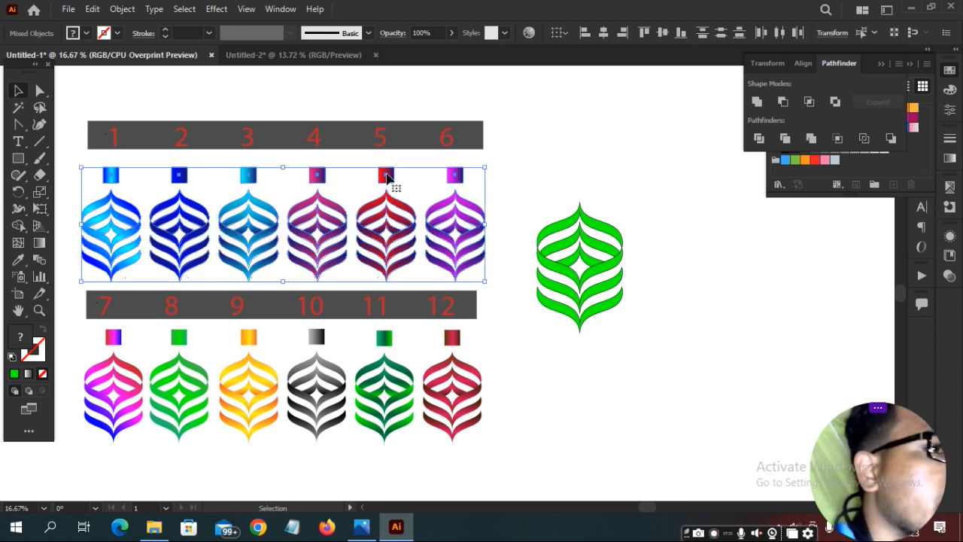
click(530, 141)
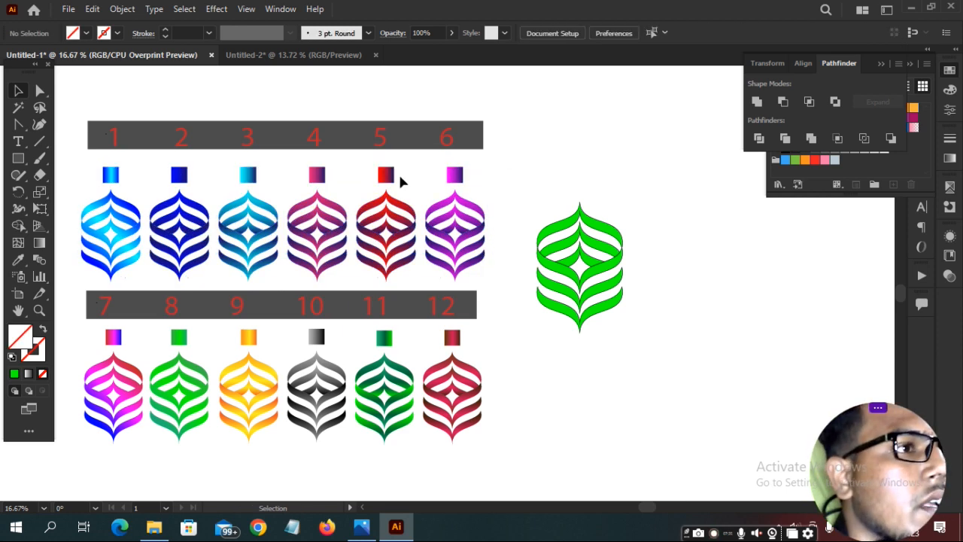
click(384, 178)
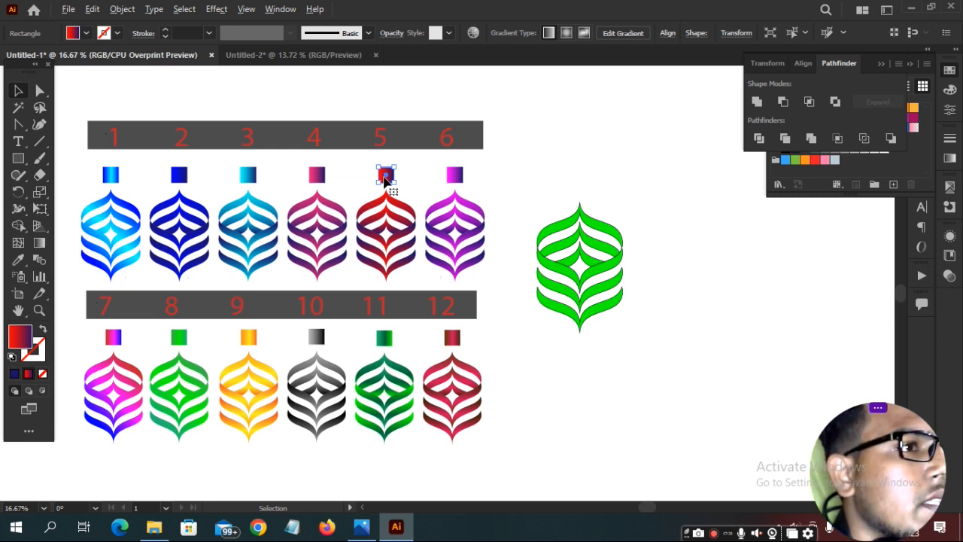
Copy the red swatch above the green ornament and eyedrop its red gradient onto the ornament.
drag(385, 179, 571, 187)
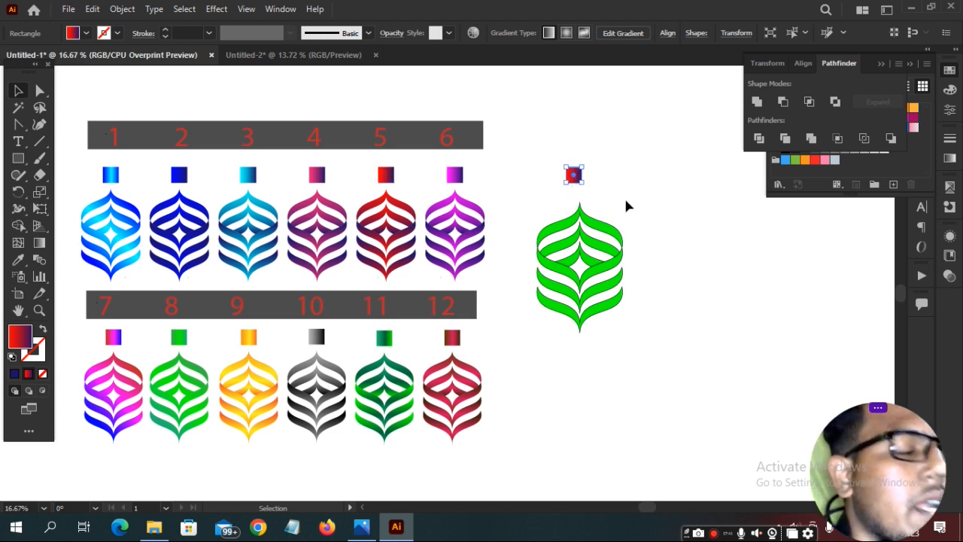
key(a)
drag(528, 198, 645, 350)
key(v)
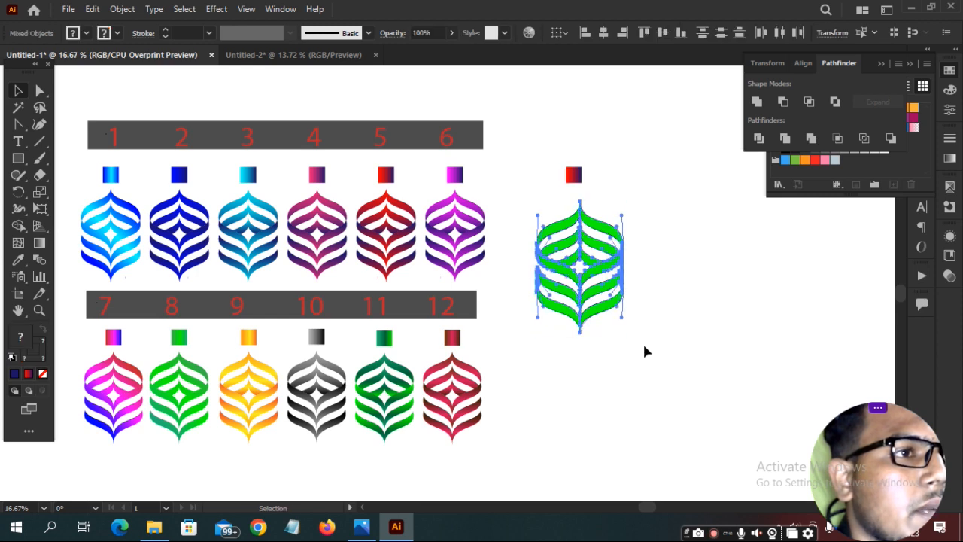
key(i)
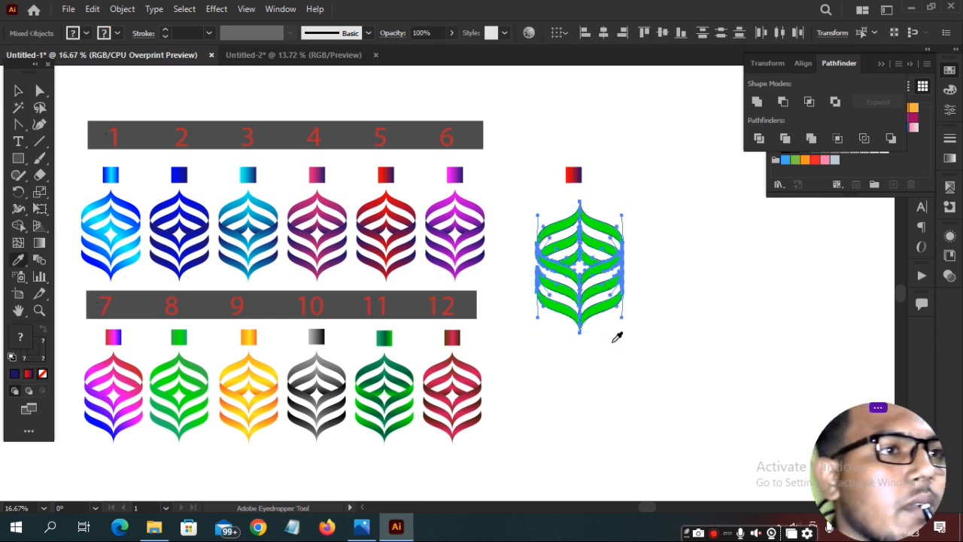
click(572, 177)
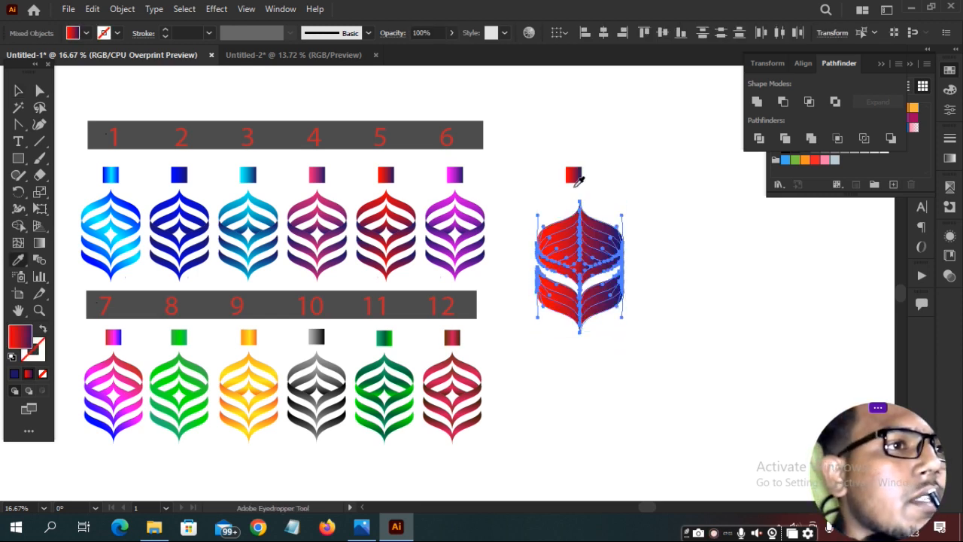
ctrl+click(657, 212)
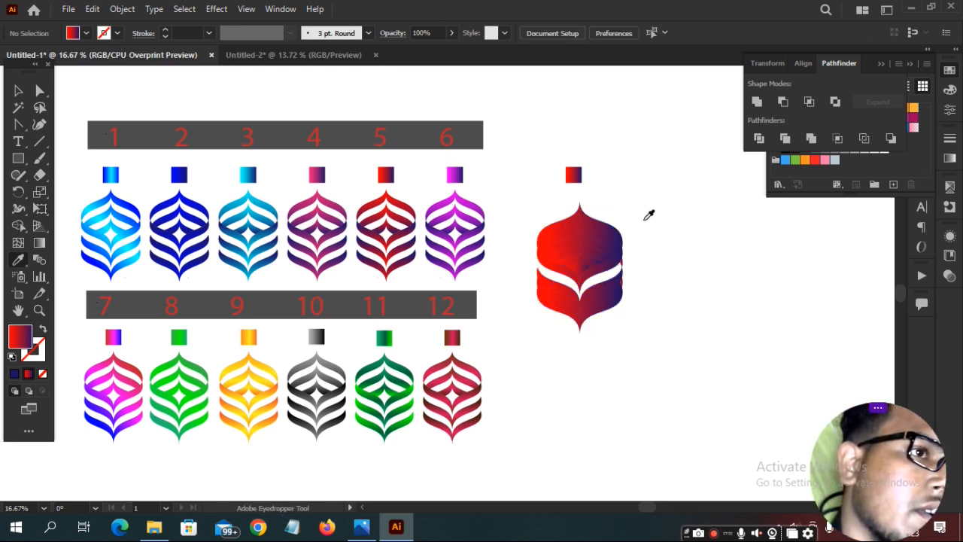
Reselect the red ornament's paths and reframe it in view.
key(v)
drag(522, 221, 669, 336)
key(i)
scroll(613, 301, up, 2)
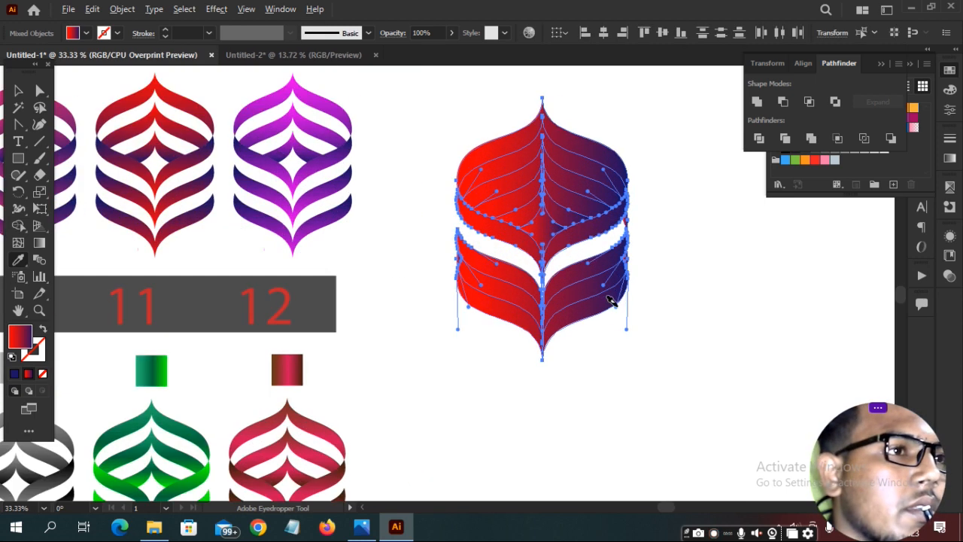
scroll(573, 254, up, 1)
drag(712, 178, 700, 314)
ctrl+click(710, 291)
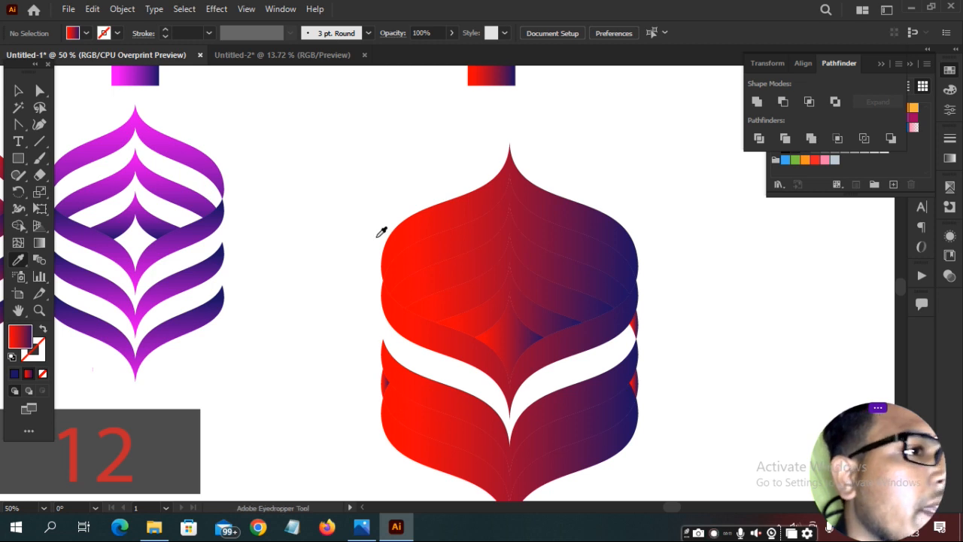
Delete the ornament's upper, inner and centre bands, opening a white diamond gap.
ctrl+click(439, 270)
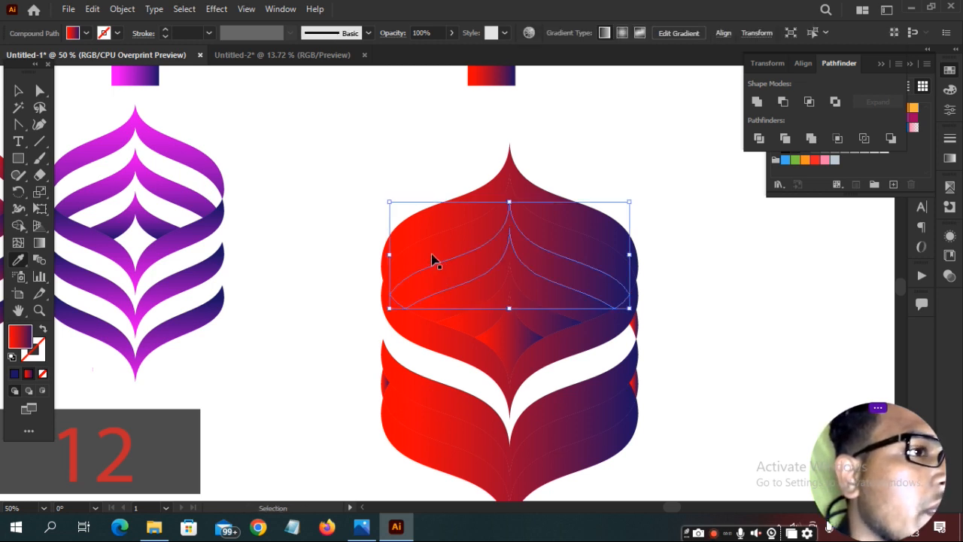
click(495, 180)
ctrl+click(464, 249)
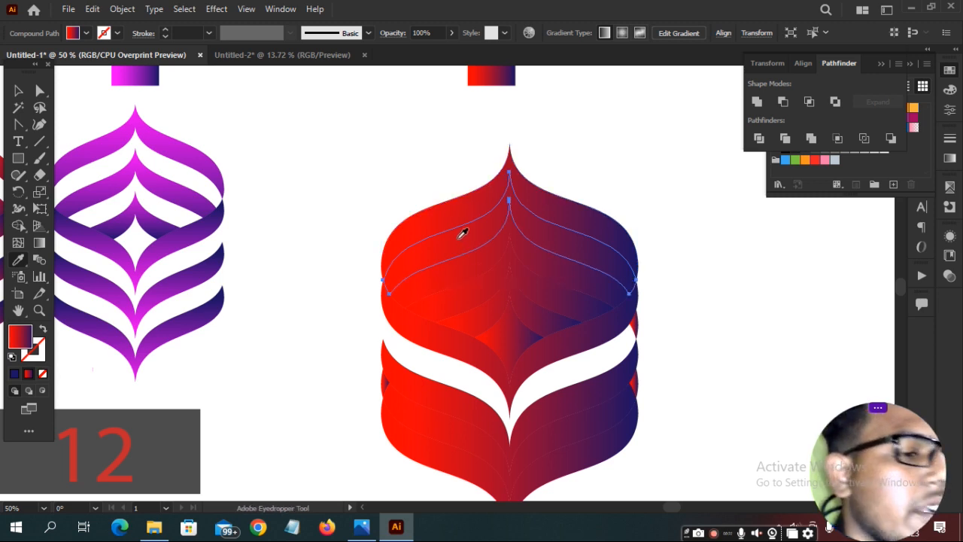
key(Delete)
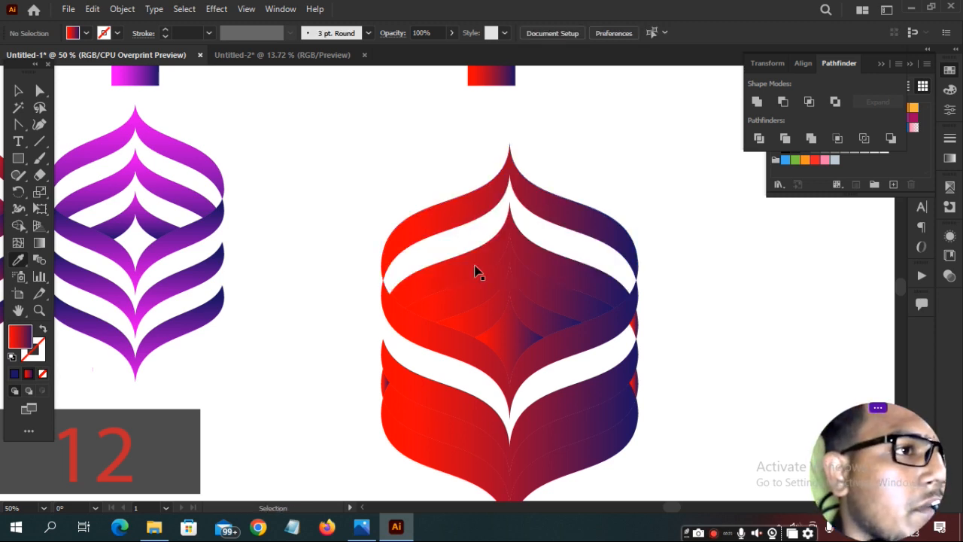
ctrl+click(478, 263)
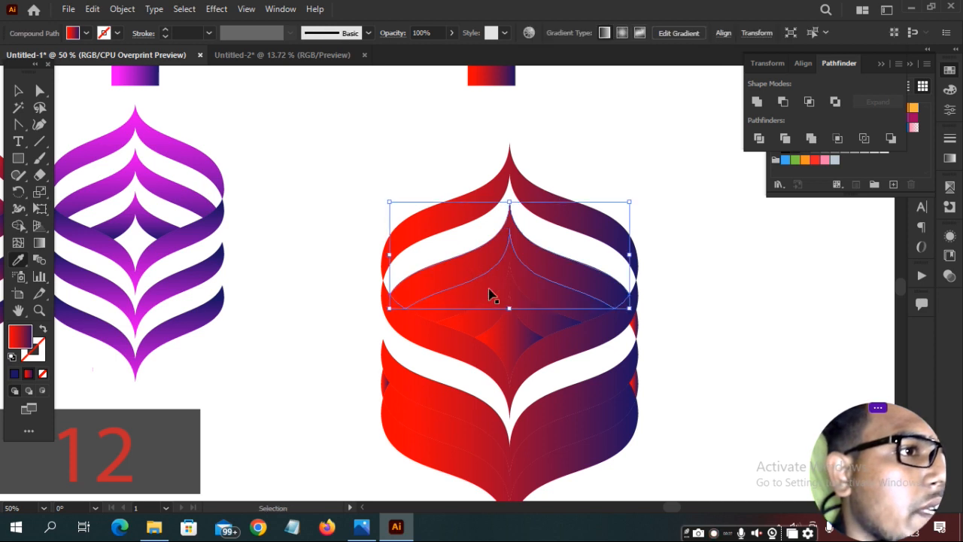
key(Delete)
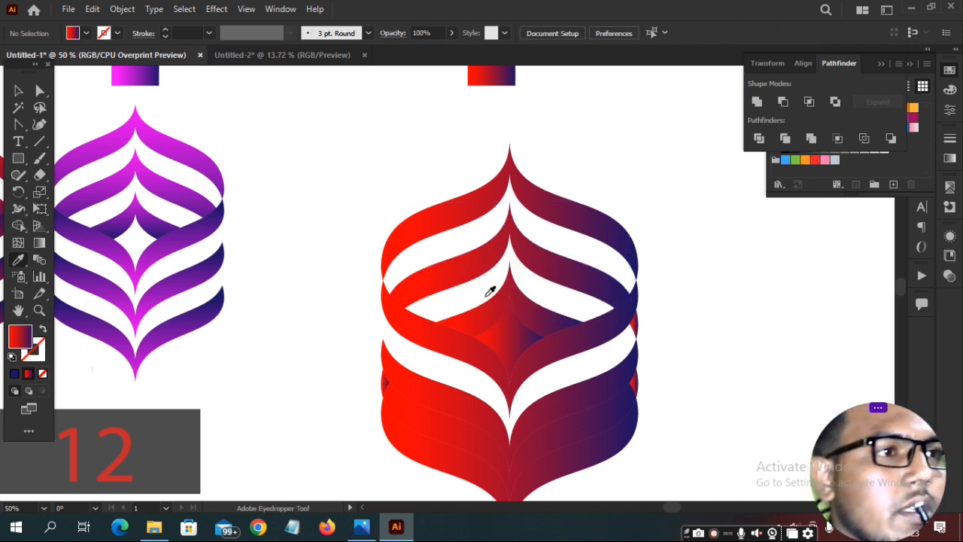
ctrl+click(511, 342)
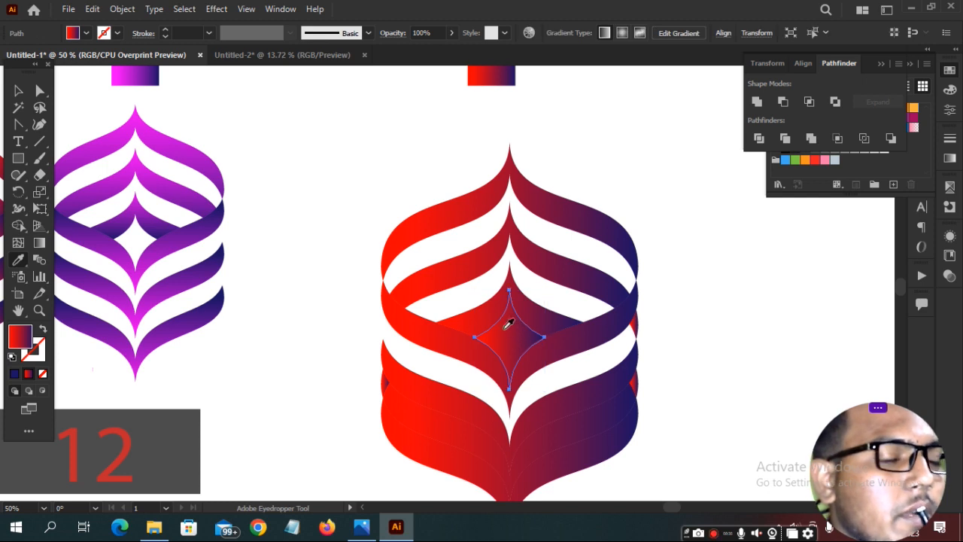
key(Delete)
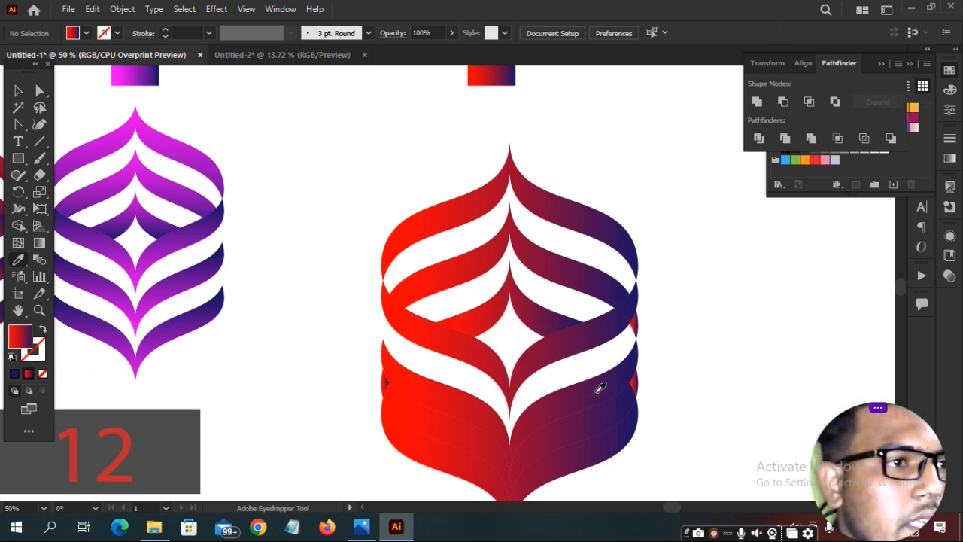
Delete the stray slivers at the right and left edges, then marquee-select the whole ornament.
ctrl+click(637, 323)
key(Delete)
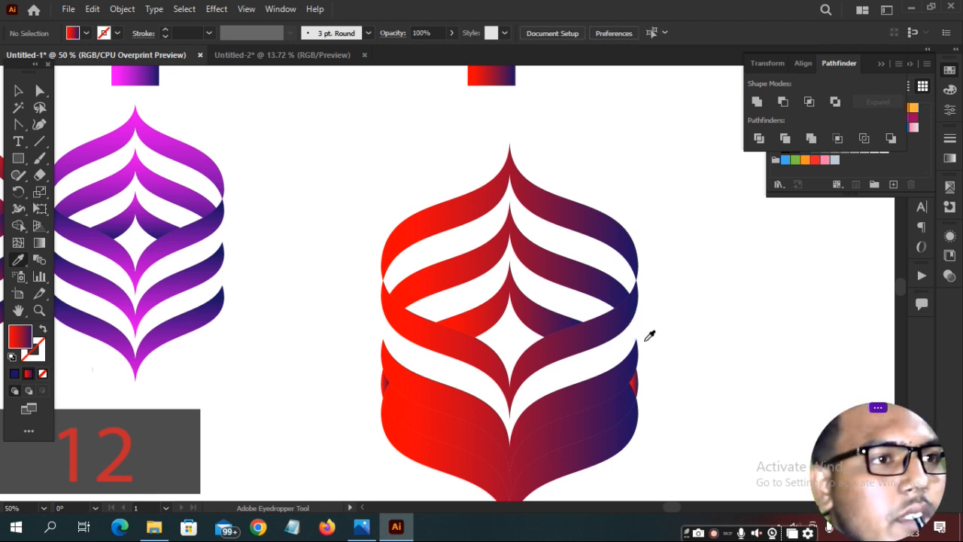
ctrl+click(636, 388)
key(Delete)
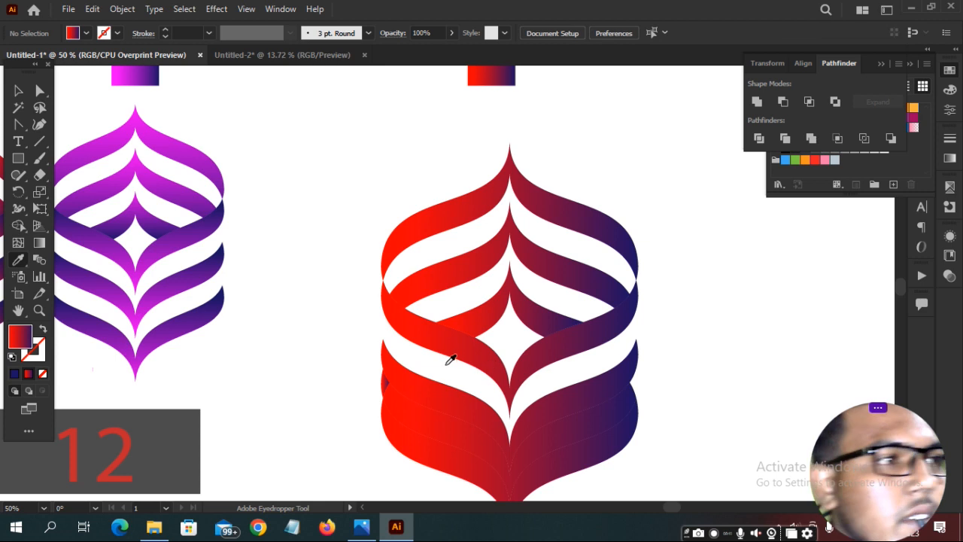
ctrl+click(385, 386)
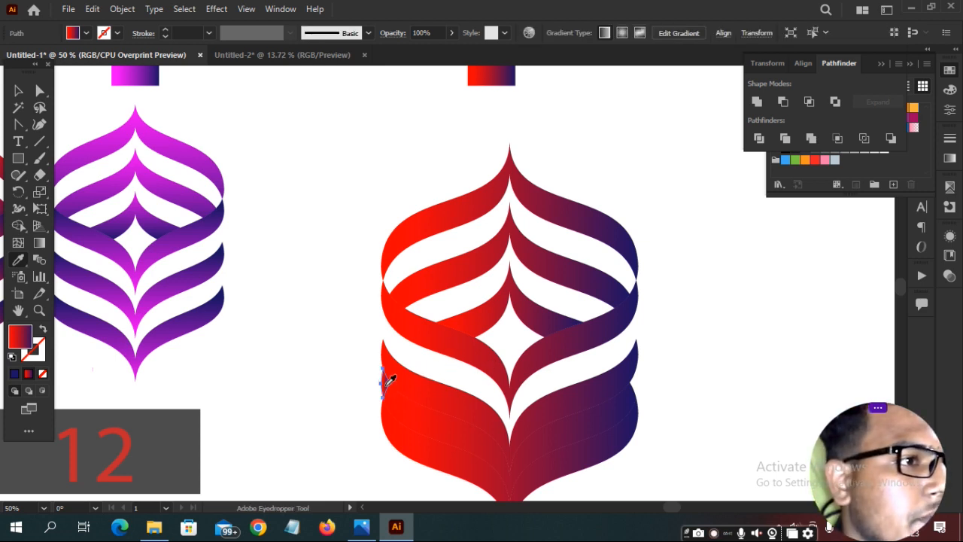
key(Delete)
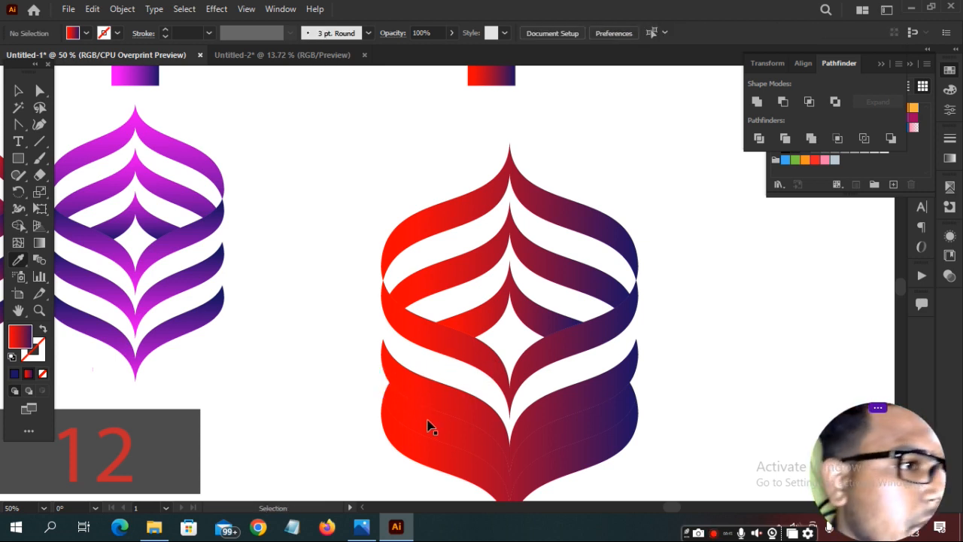
ctrl+click(430, 421)
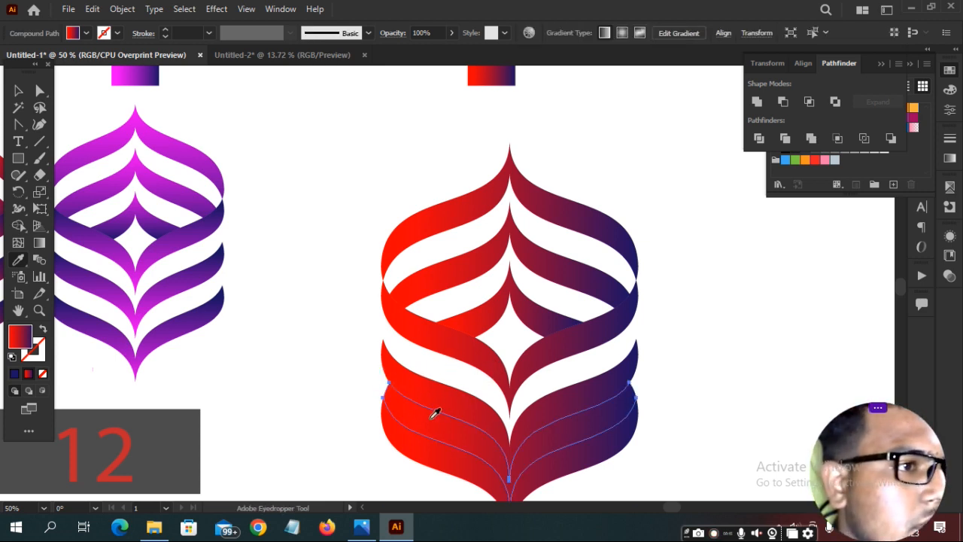
ctrl+click(507, 380)
drag(337, 186, 690, 491)
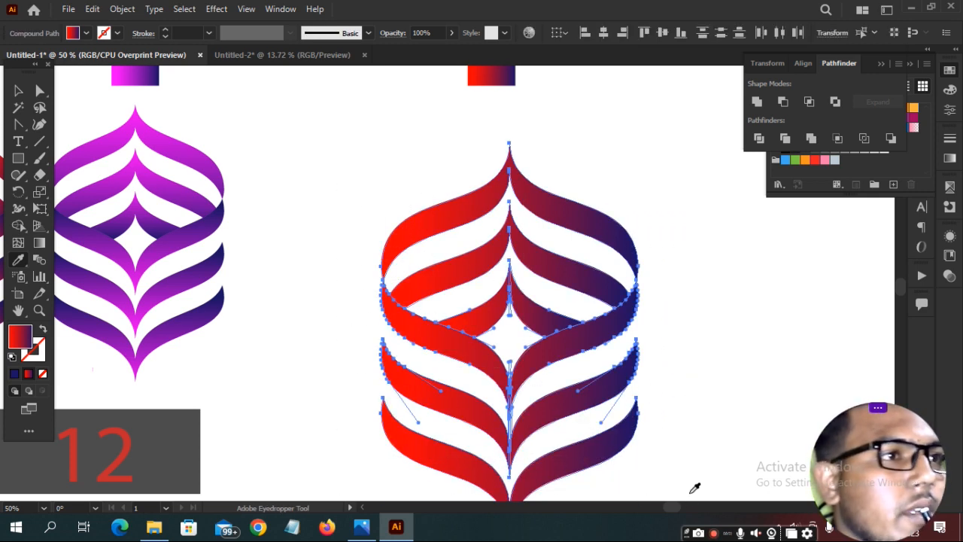
Group the ornament and eyedrop ornament 7's pink-to-blue gradient onto it.
key(ctrl+g)
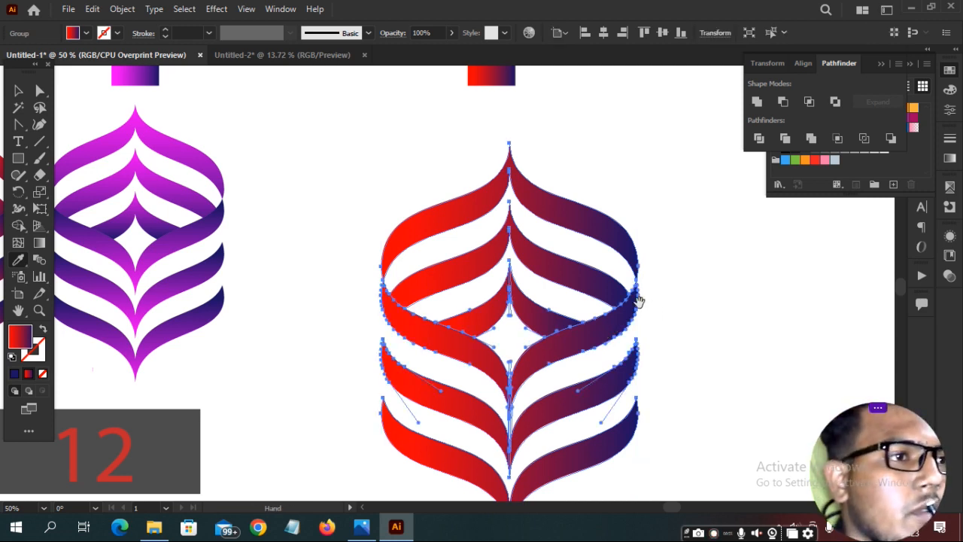
scroll(564, 255, down, 2)
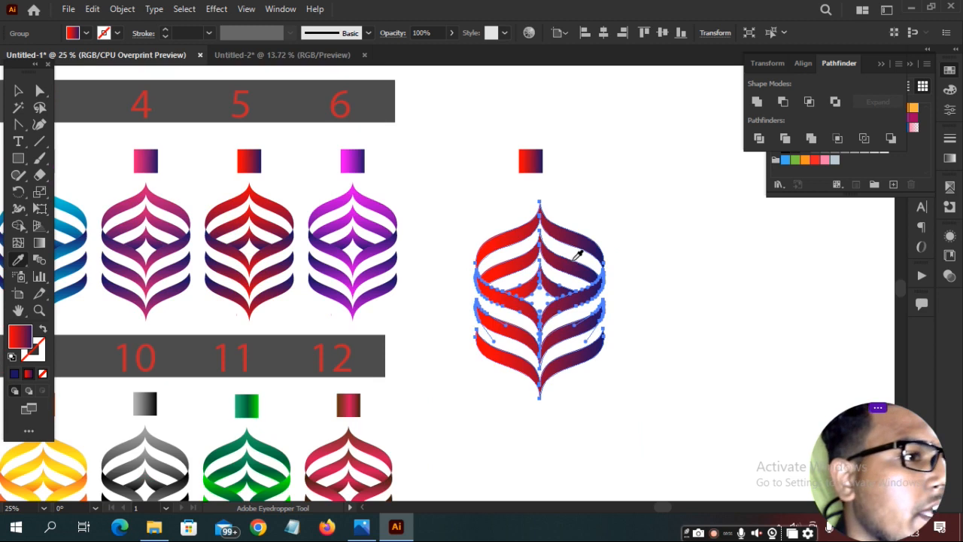
scroll(577, 256, down, 1)
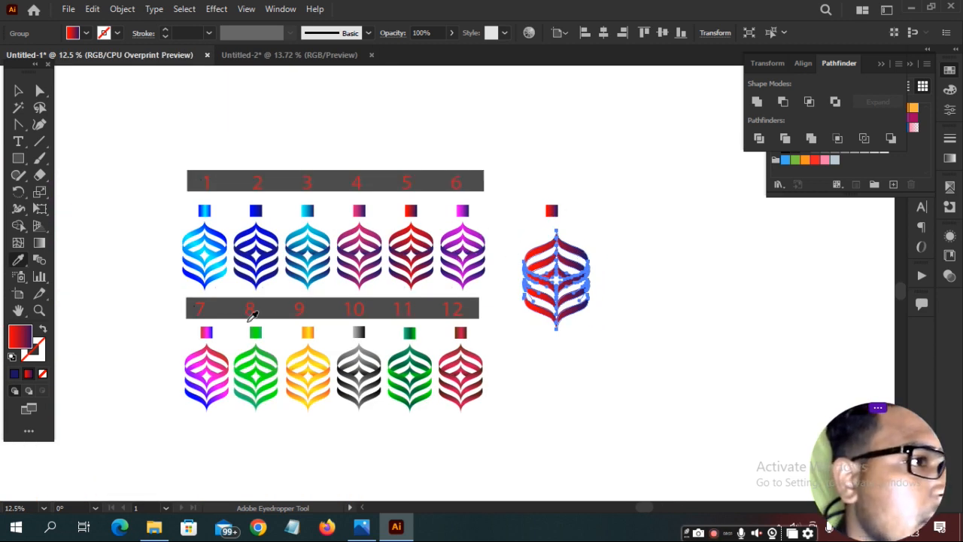
click(210, 334)
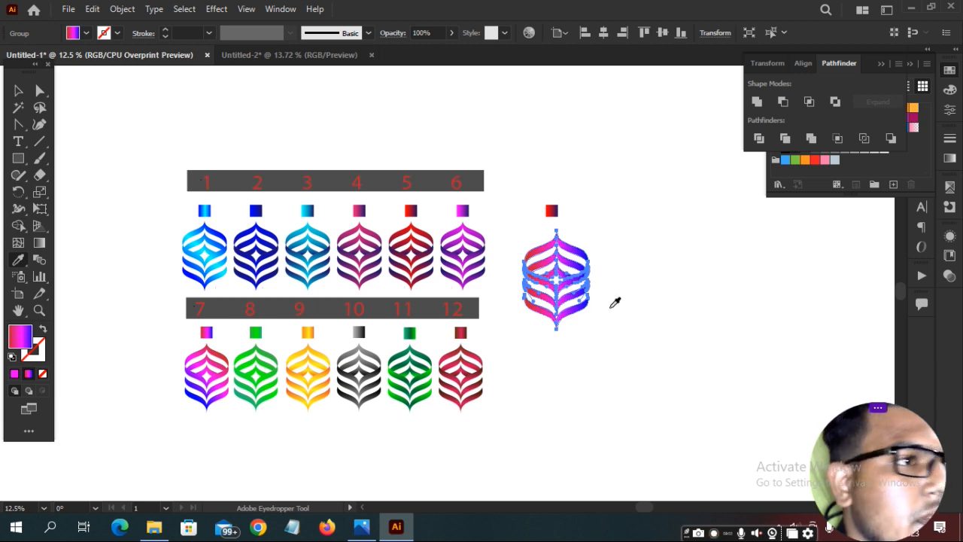
ctrl+click(667, 274)
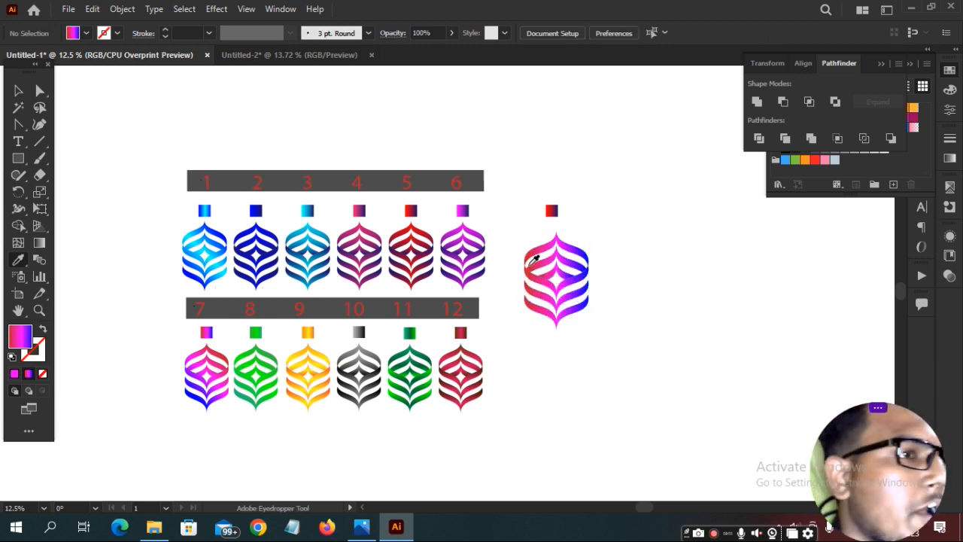
scroll(532, 259, up, 2)
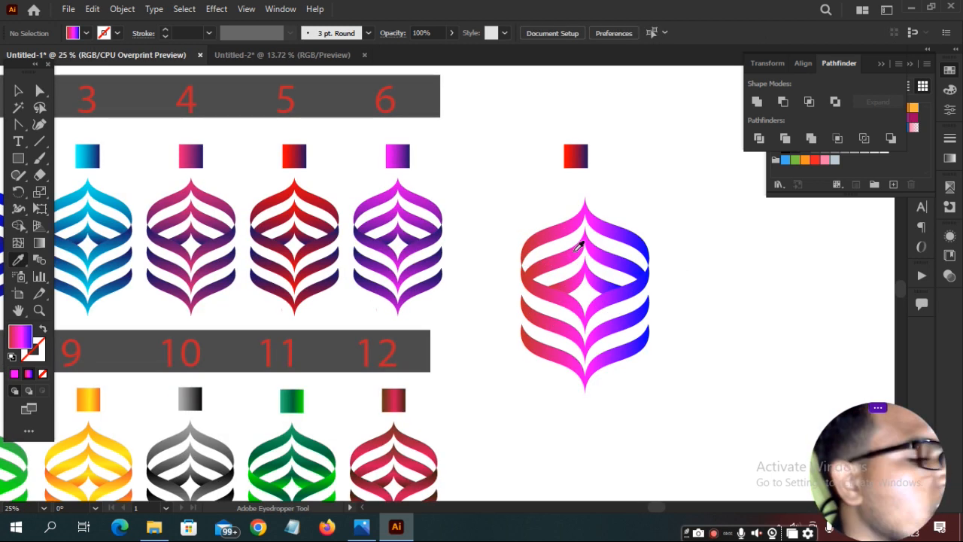
scroll(568, 245, down, 1)
drag(526, 233, 657, 198)
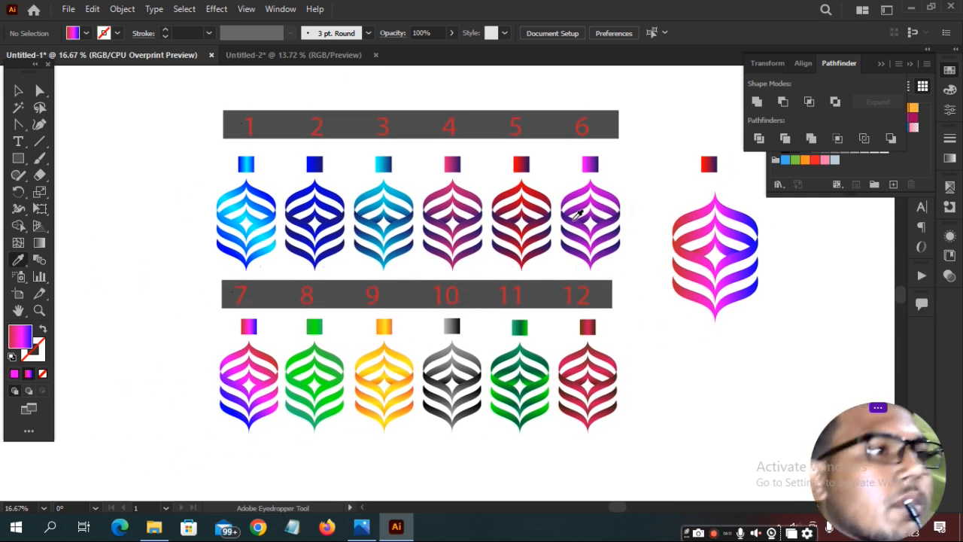
drag(692, 198, 528, 190)
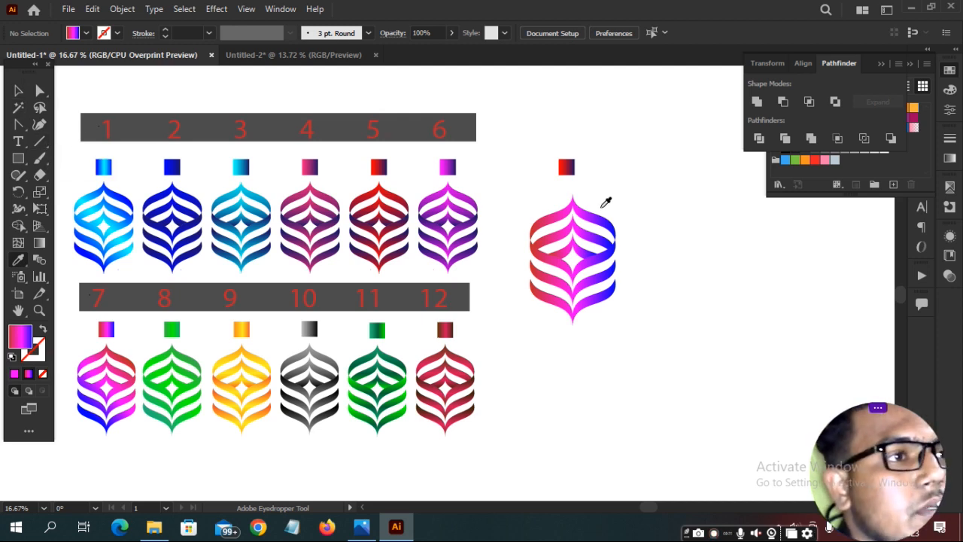
Switch to the black Untitled-2 document and zoom in and out on the ornament rows.
click(272, 57)
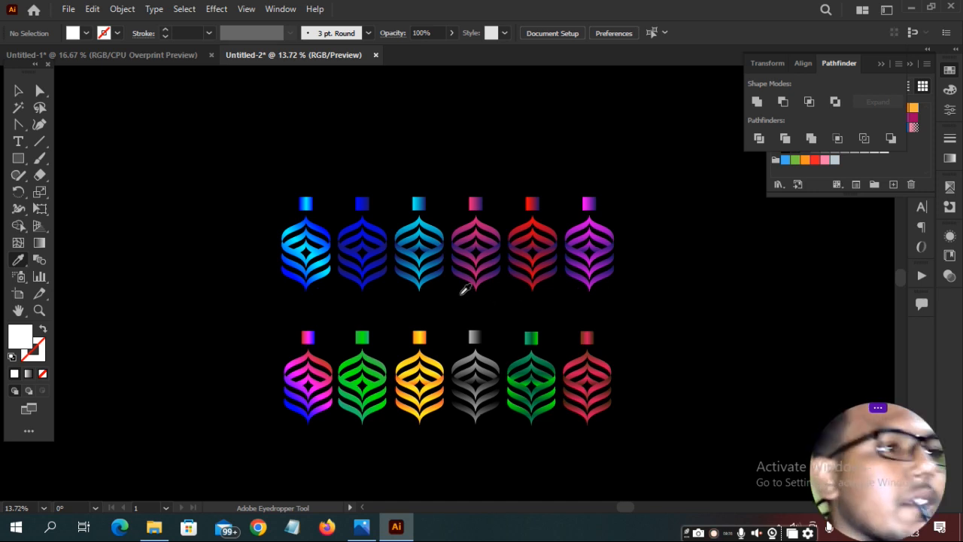
click(39, 309)
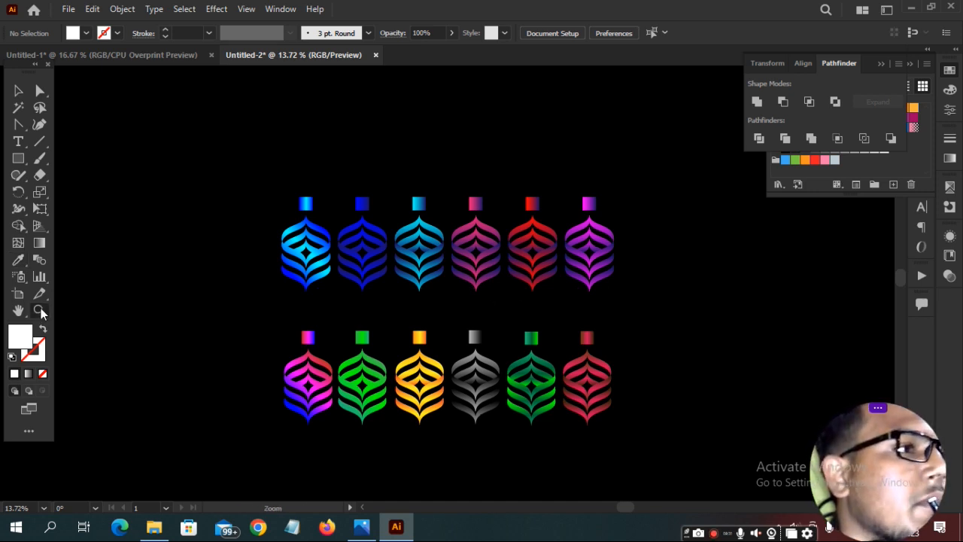
click(458, 312)
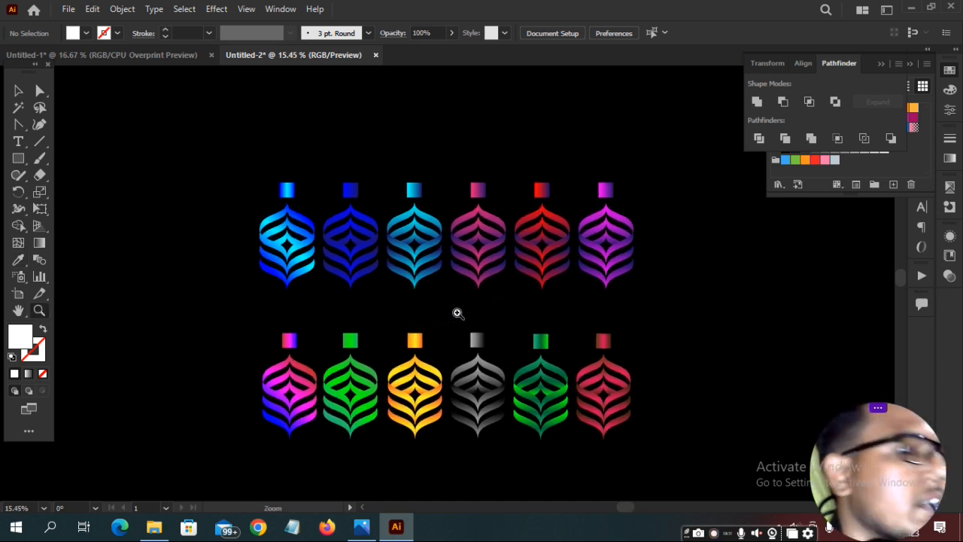
alt+click(458, 313)
alt+click(458, 313)
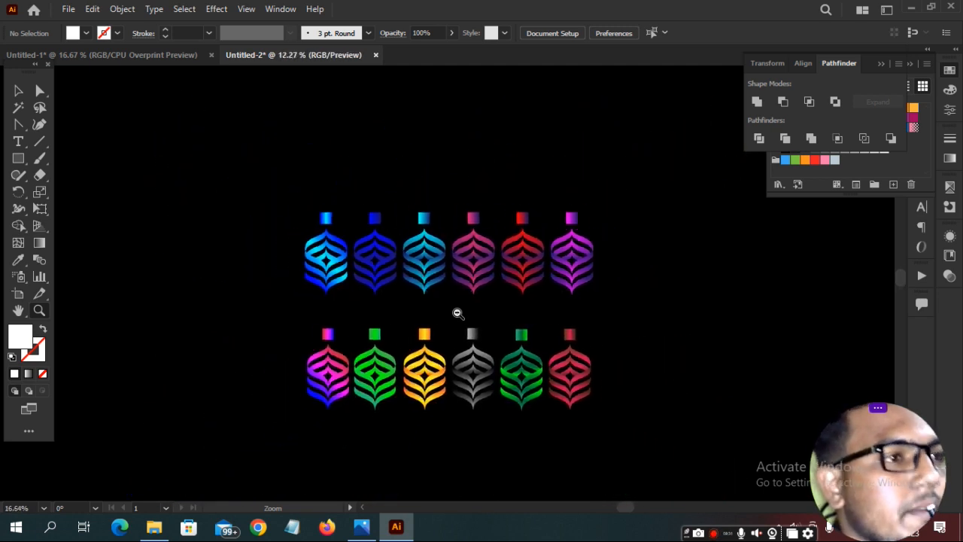
click(457, 312)
click(458, 313)
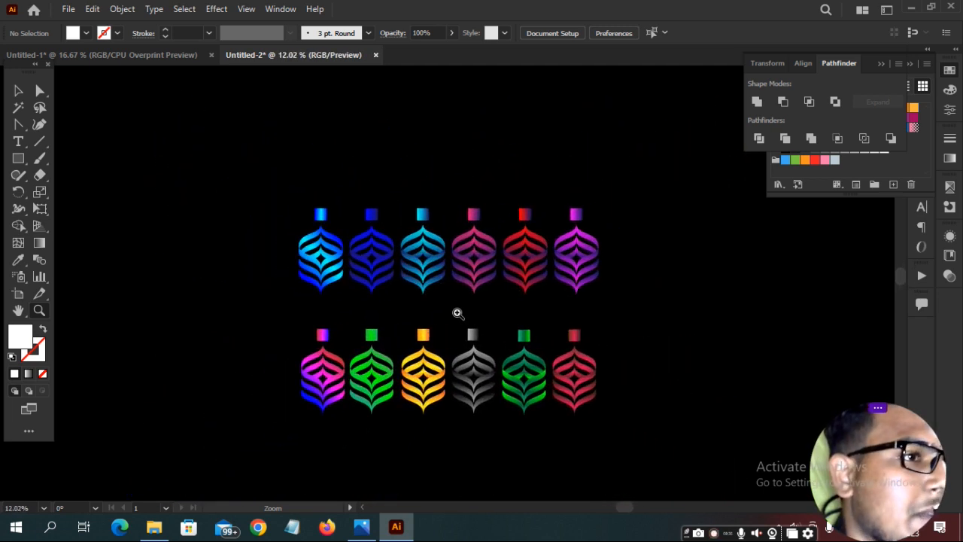
alt+click(457, 313)
click(458, 313)
alt+click(457, 313)
click(457, 313)
click(457, 313)
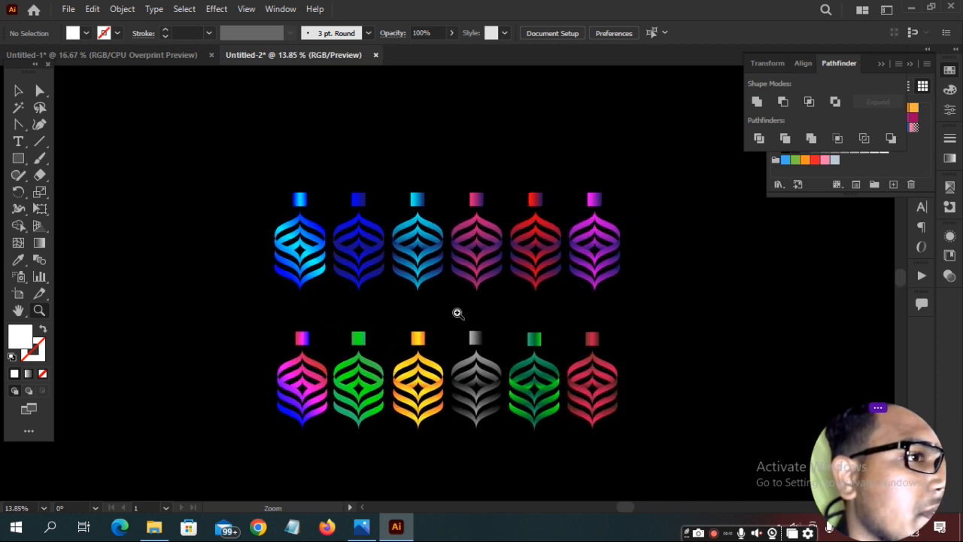
alt+click(457, 312)
click(454, 308)
click(455, 309)
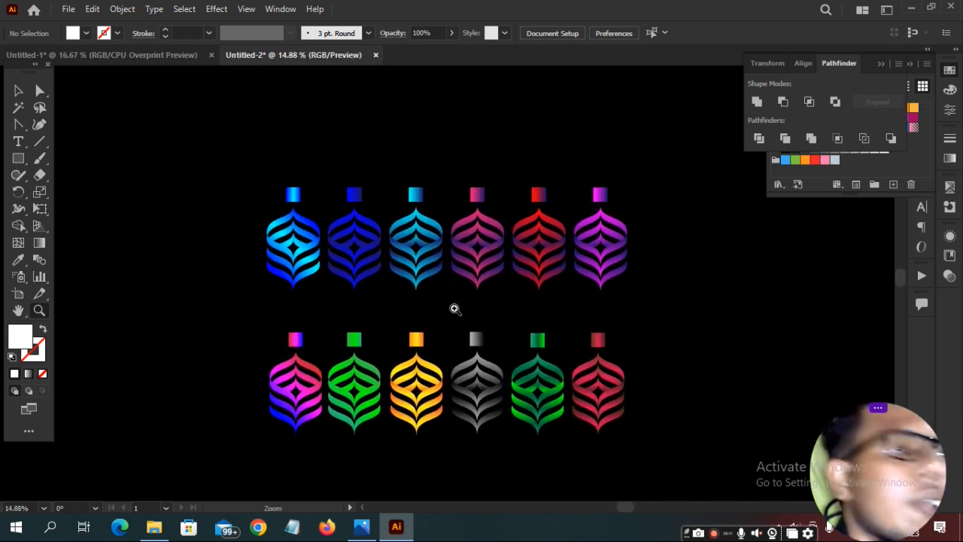
alt+click(454, 308)
click(454, 309)
alt+click(454, 308)
click(454, 308)
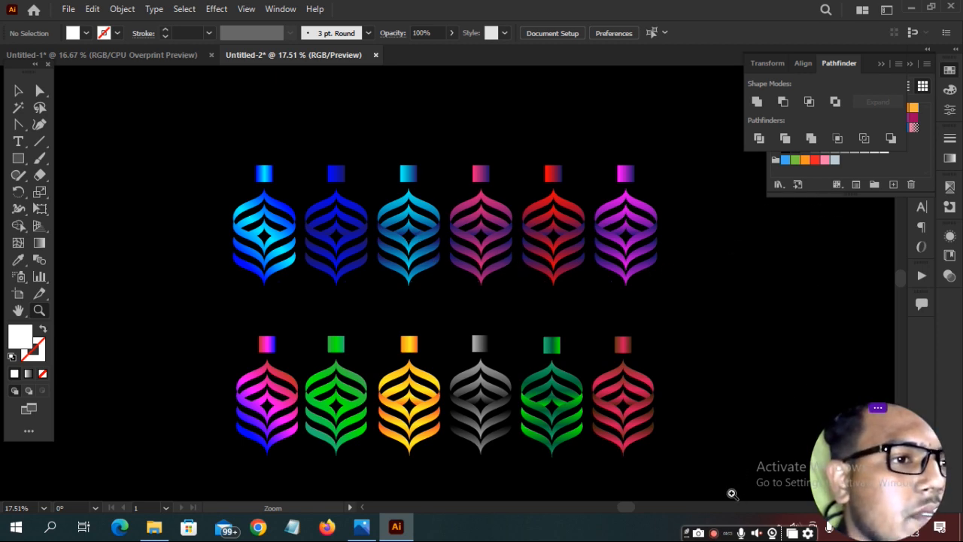
Glance at white Untitled-1, then return to Untitled-2 and zoom in on the ornaments.
click(168, 57)
click(285, 55)
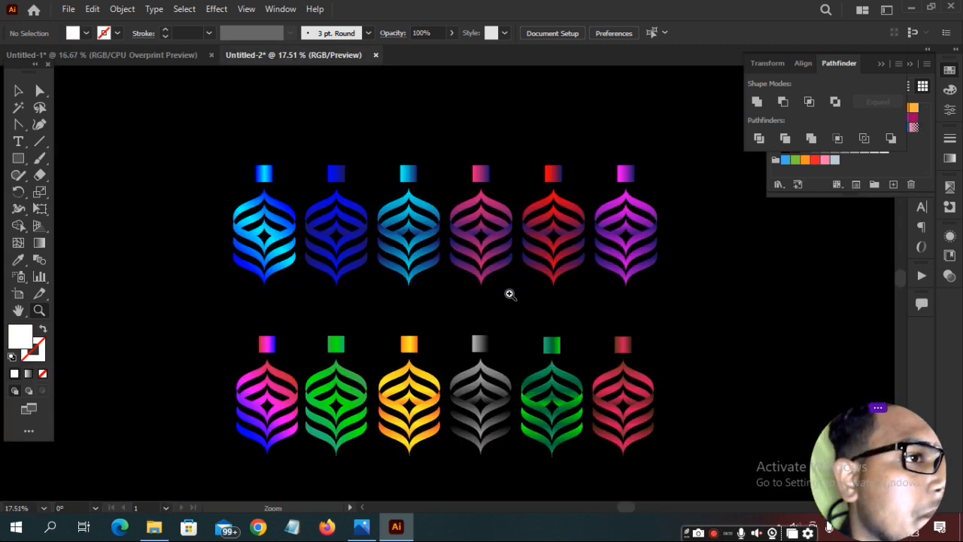
click(654, 316)
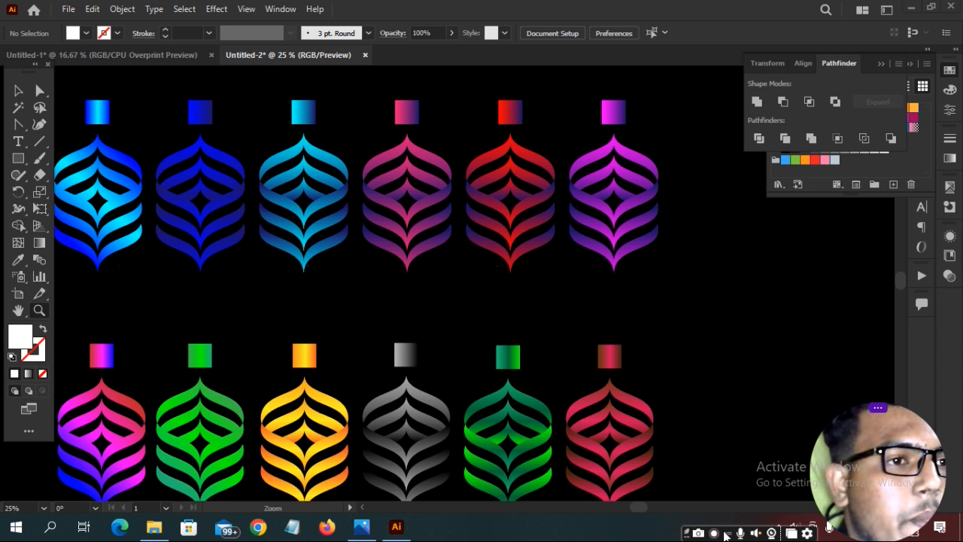